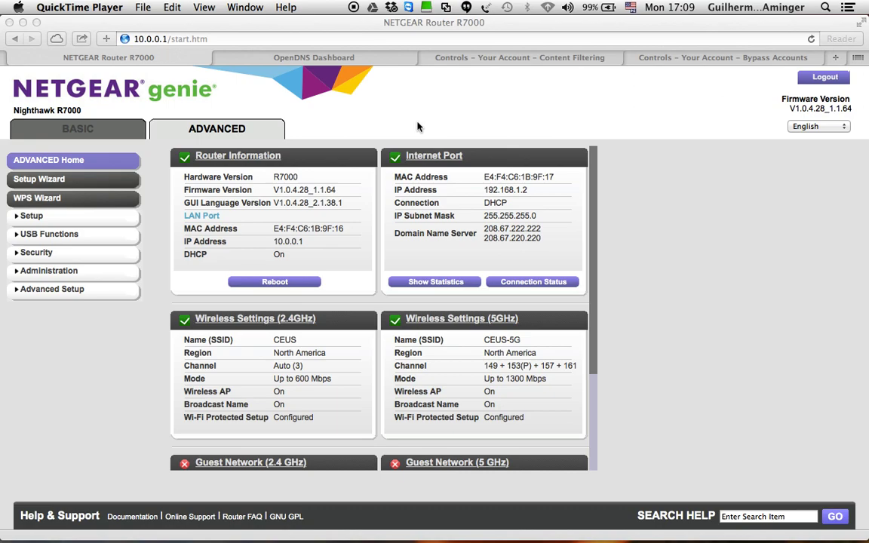
- Log in to the router's BASIC overview as admin with the router password, then switch to the OpenDNS dashboard
click(104, 134)
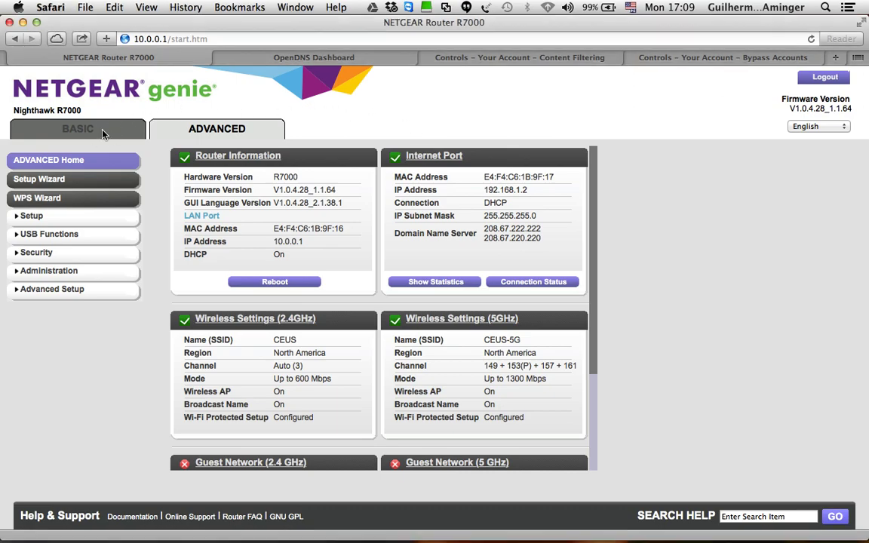
click(104, 134)
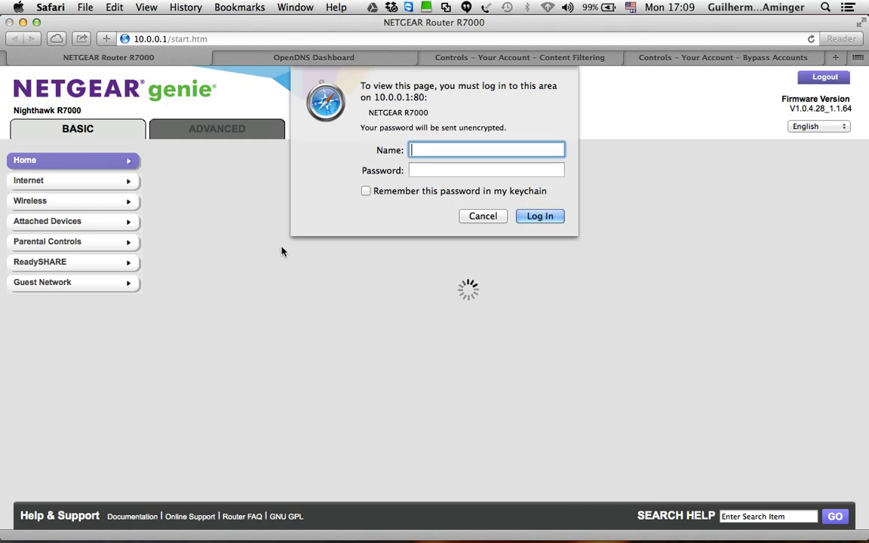
text(adm)
text(in)
key(Tab)
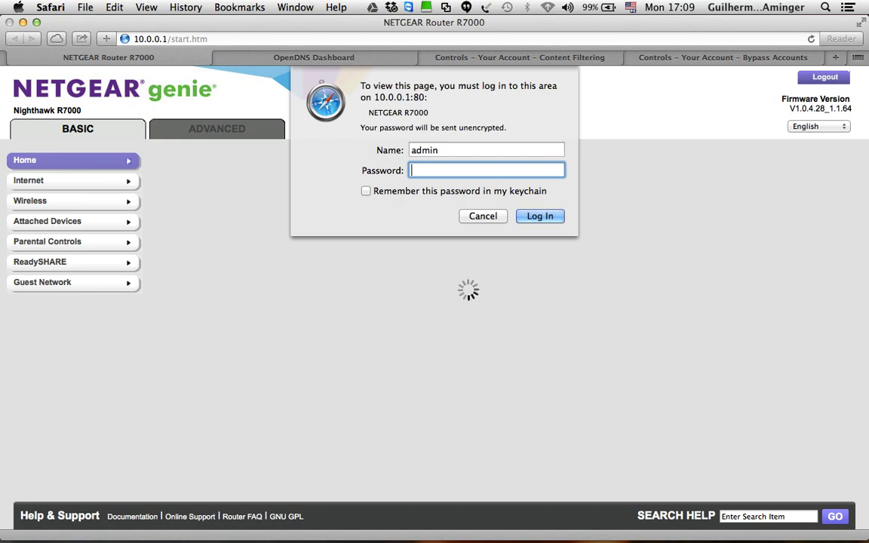
text(••••)
click(538, 217)
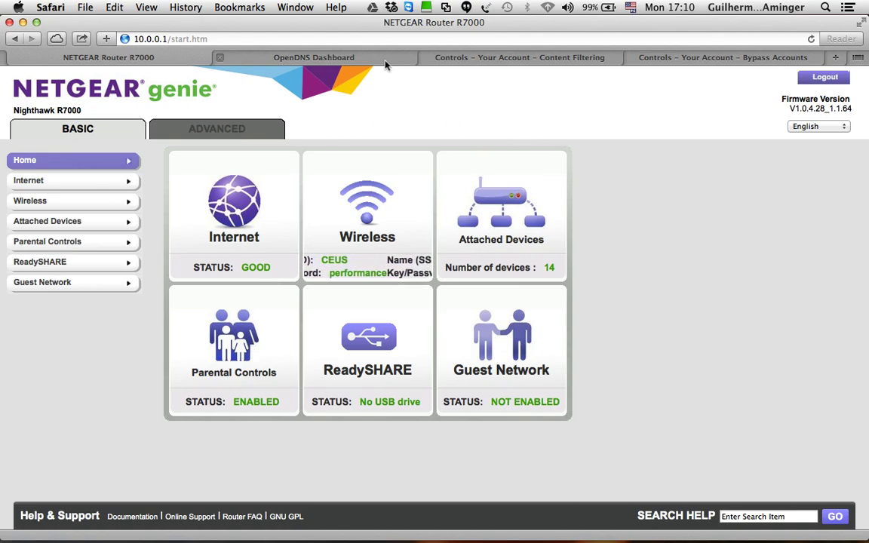
click(346, 56)
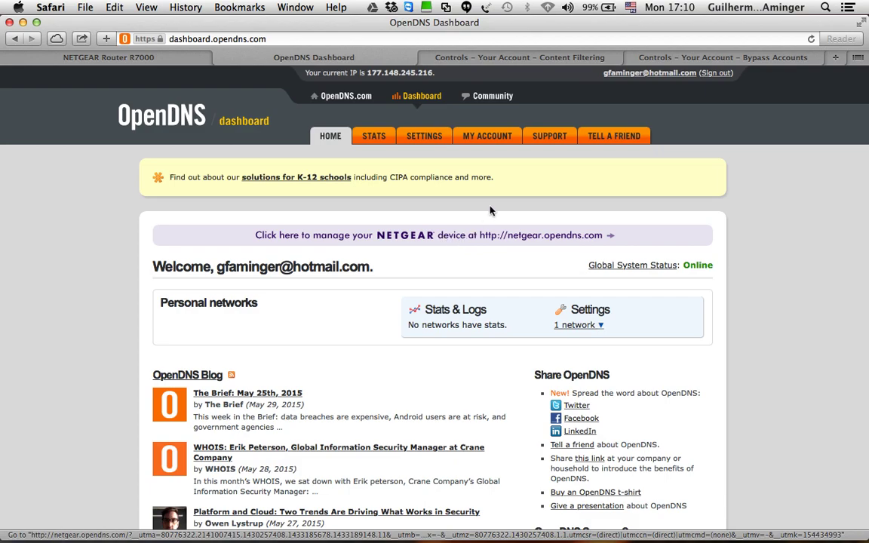
- Show Content Filtering's Bypass Accounts list (Noite, Madrugada, Sempre), then minimize Safari
click(525, 59)
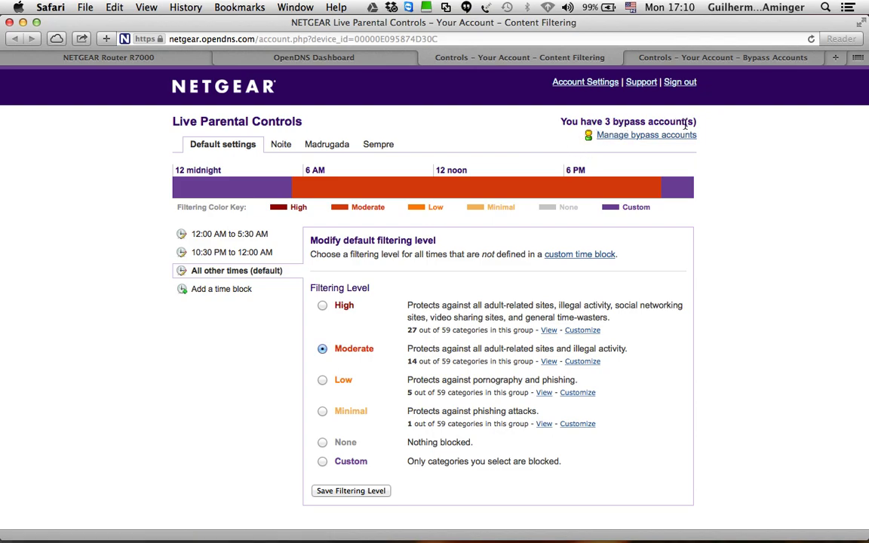
click(703, 61)
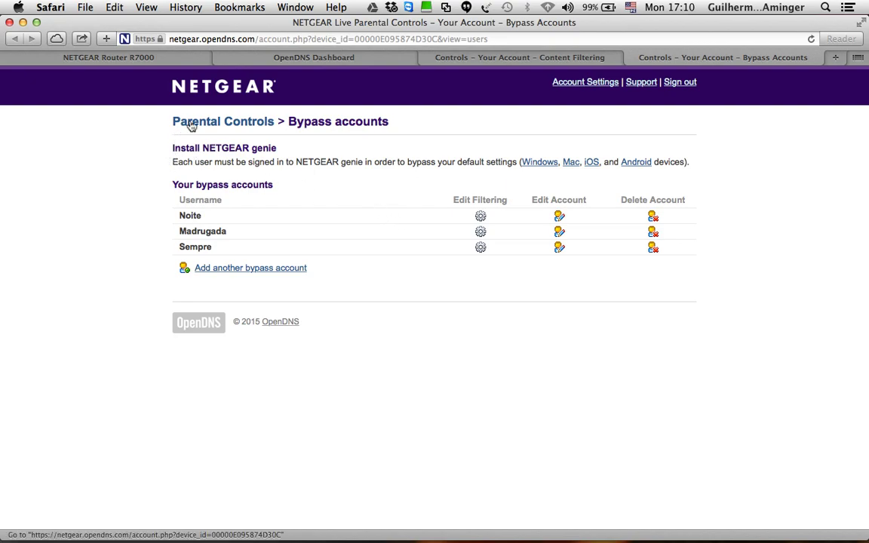
click(23, 22)
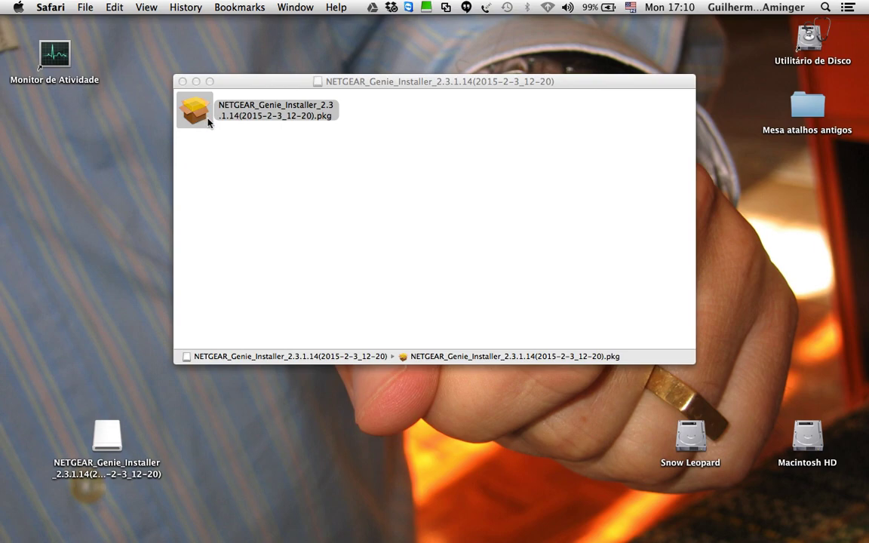
- Open the NETGEAR Genie .pkg via its context menu and confirm the Gatekeeper warning
right_click(207, 115)
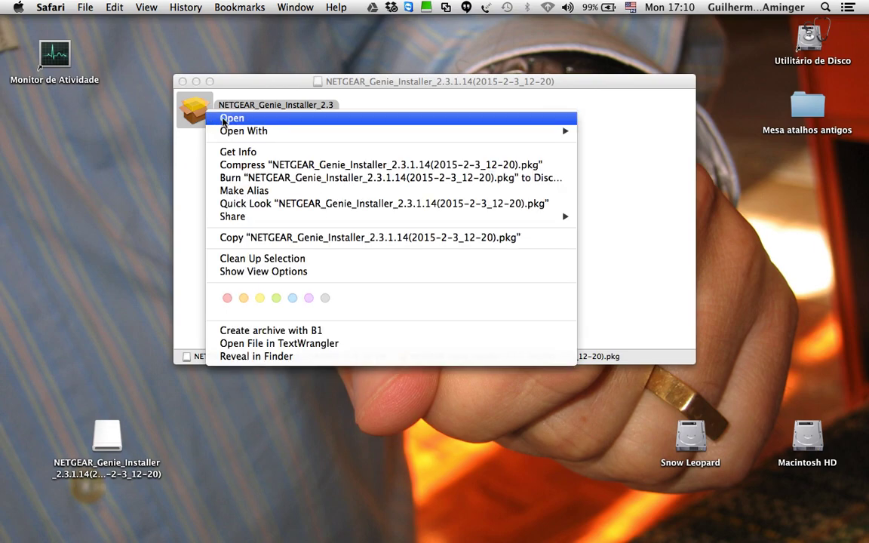
click(224, 118)
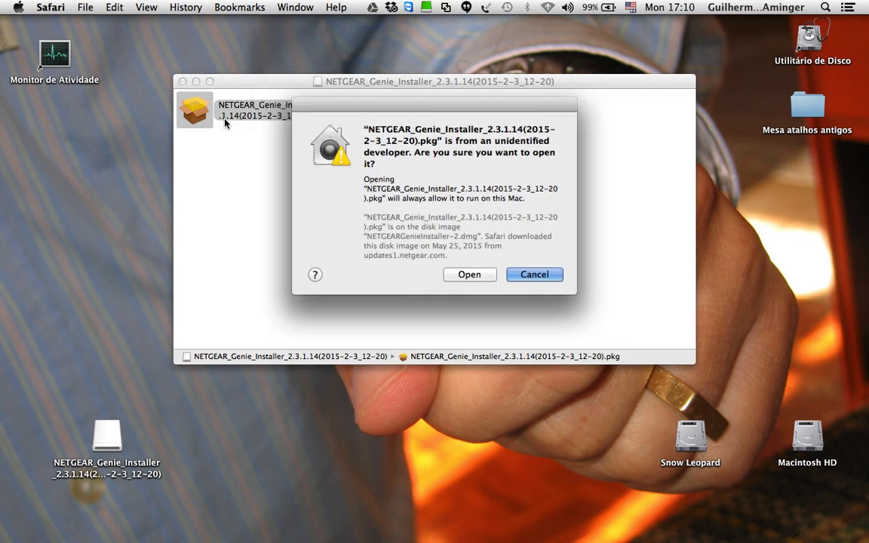
click(468, 276)
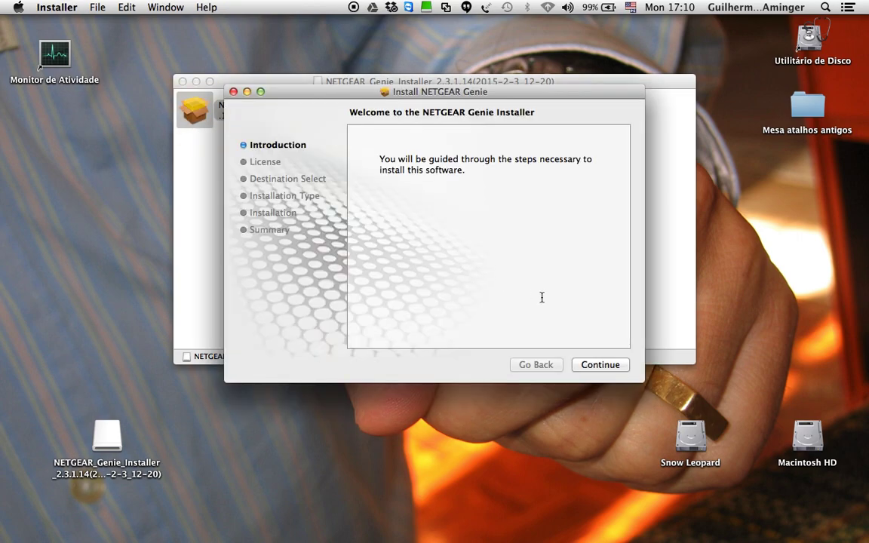
- Accept the license and install NETGEAR Genie on Macintosh HD using the admin password, then close the installer
click(597, 366)
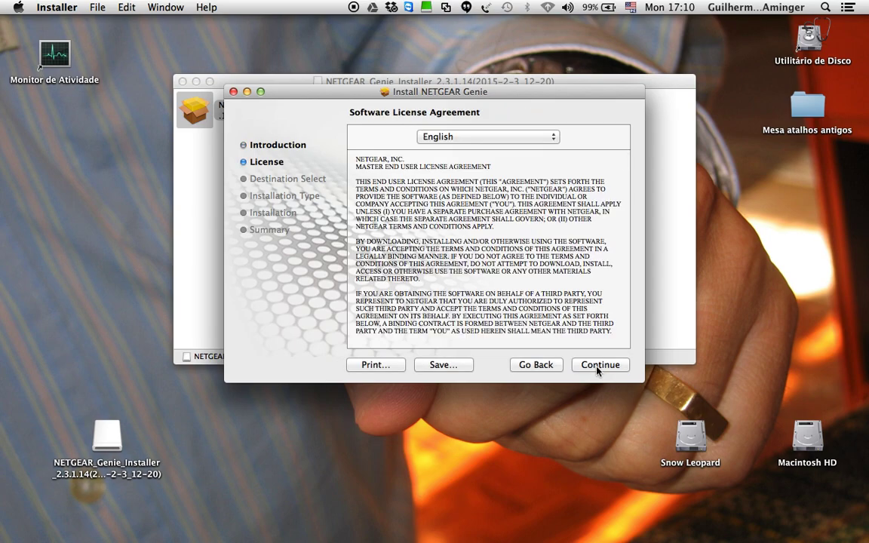
click(597, 366)
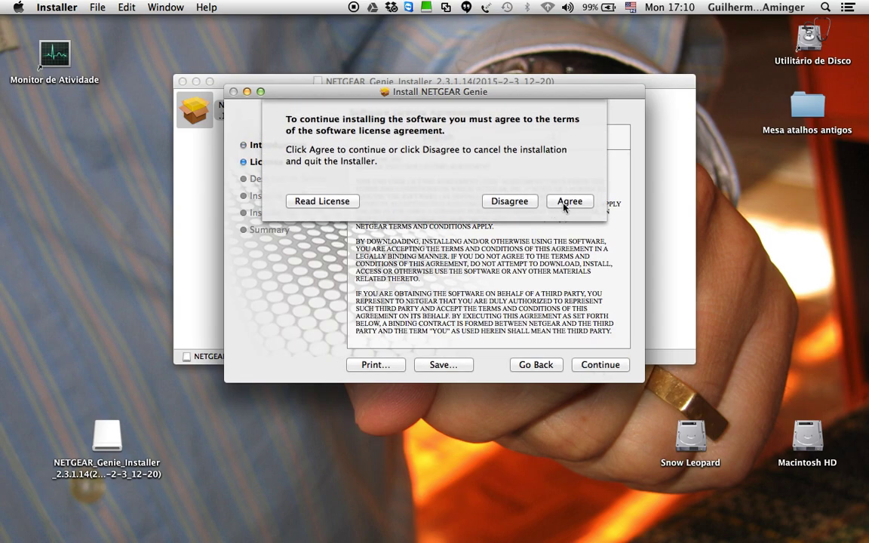
click(565, 204)
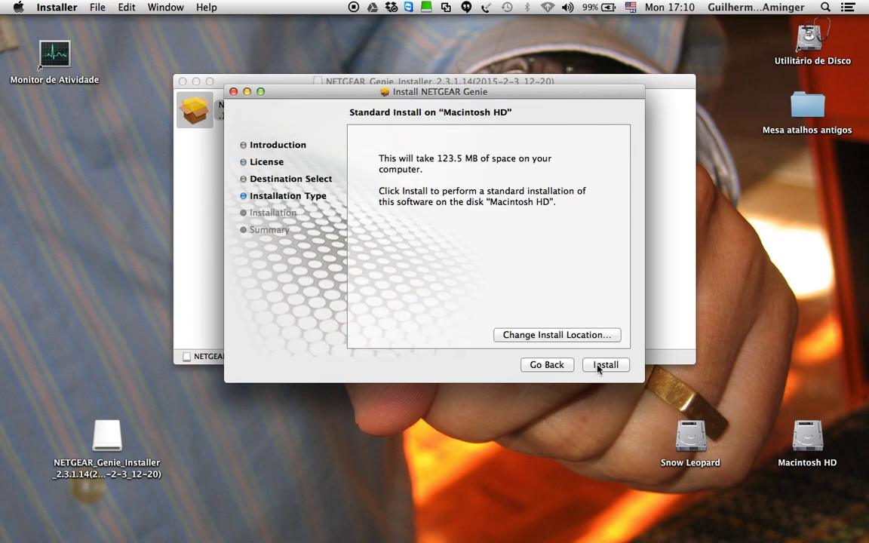
click(597, 366)
text(•••)
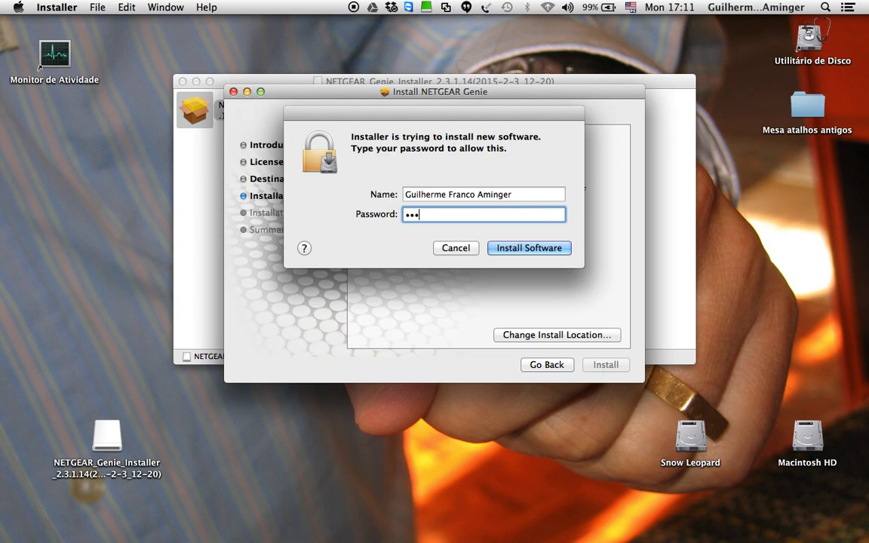
text(••)
click(543, 249)
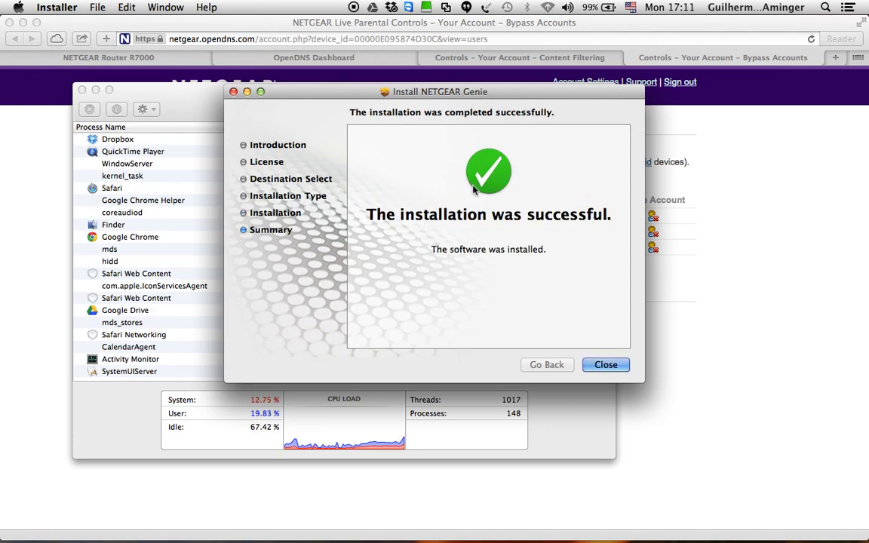
click(611, 365)
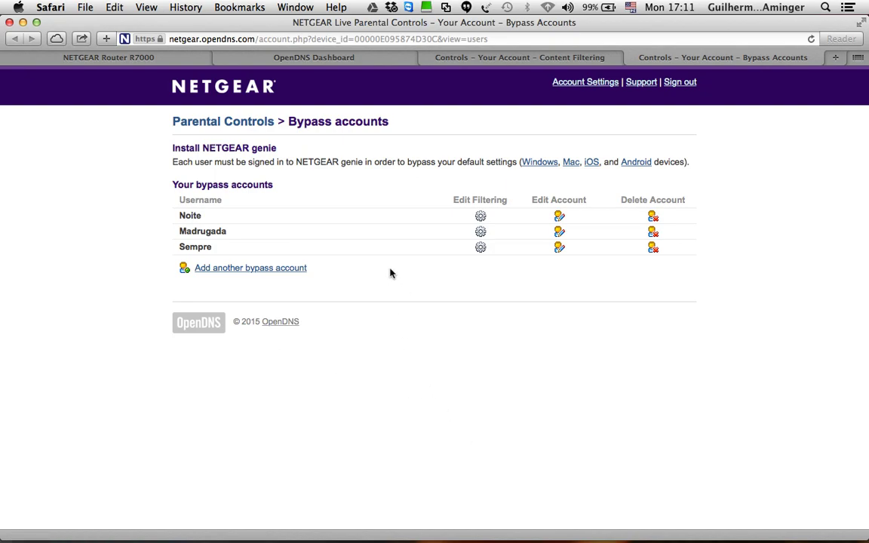
mouse_move(522, 496)
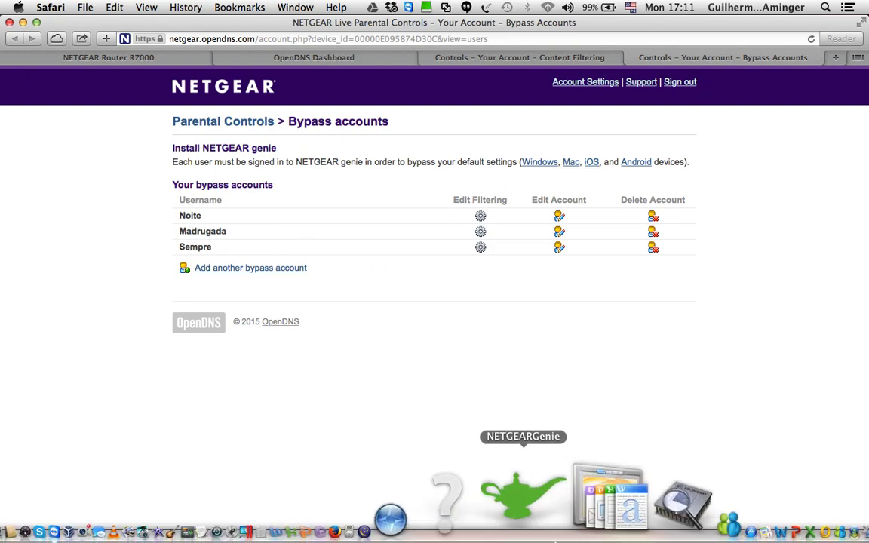
- Launch NETGEAR Genie from the Dock and open Parental Controls
click(549, 498)
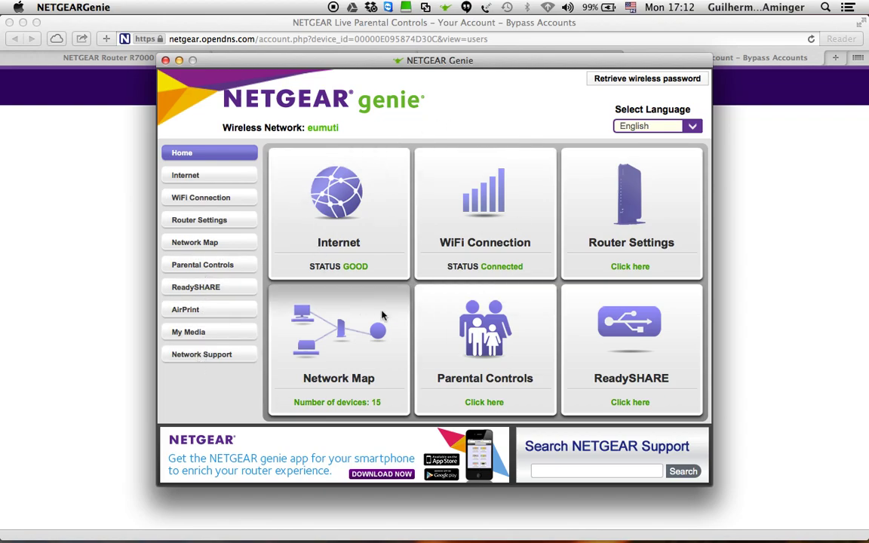
click(482, 335)
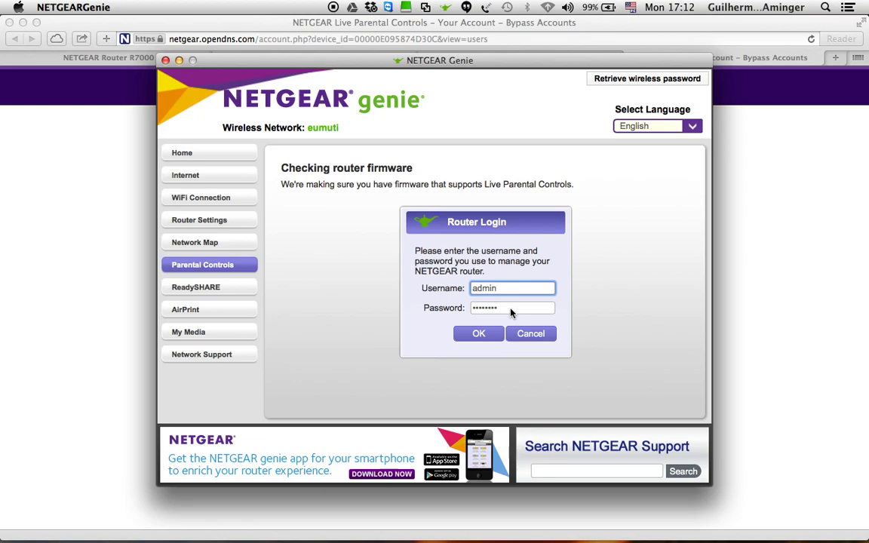
- Try a router login with username 'M' and its password
key(BackSpace)
key(BackSpace)
key(BackSpace)
text(M)
key(Tab)
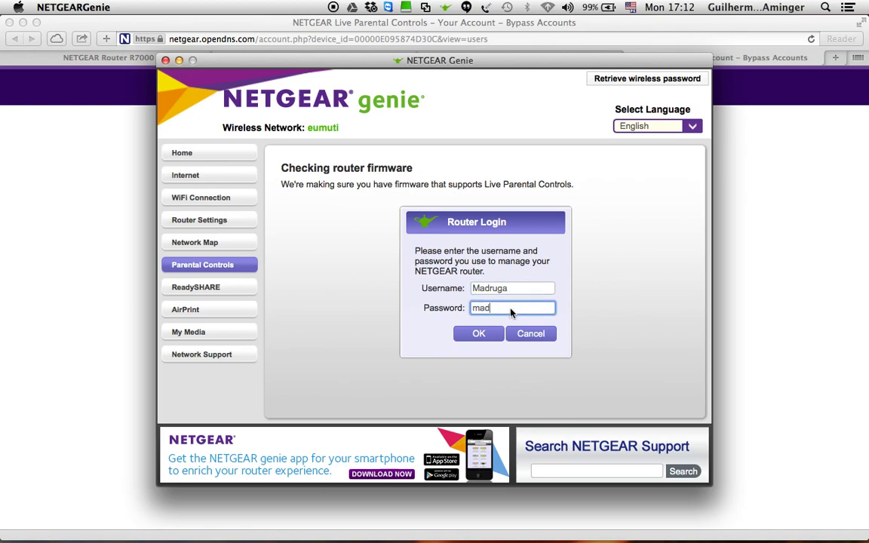
click(483, 335)
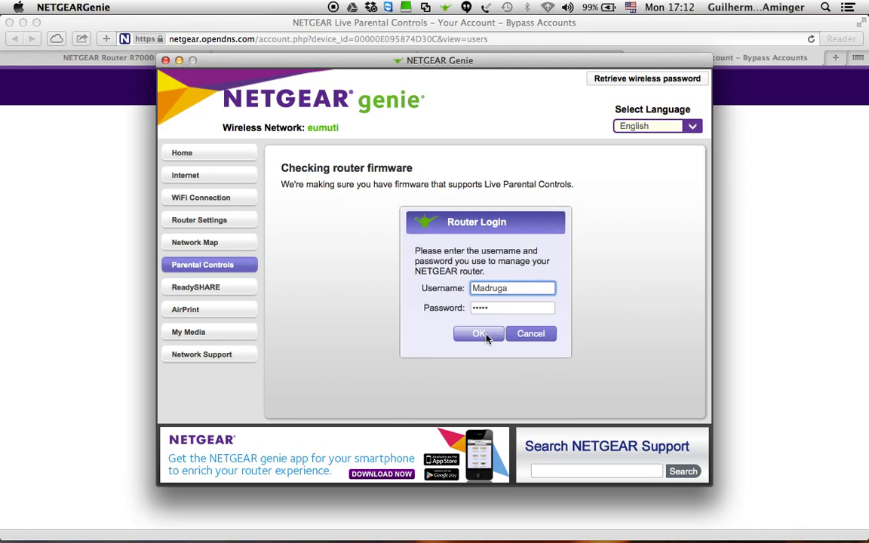
- Retry the router login with the Noite account's username and password
key(BackSpace)
key(BackSpace)
key(BackSpace)
key(BackSpace)
text(Noite)
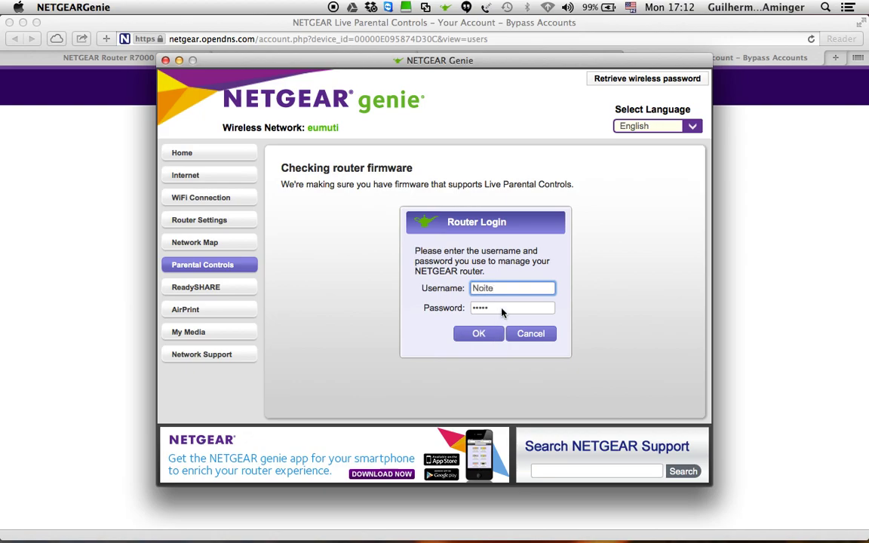
key(Tab)
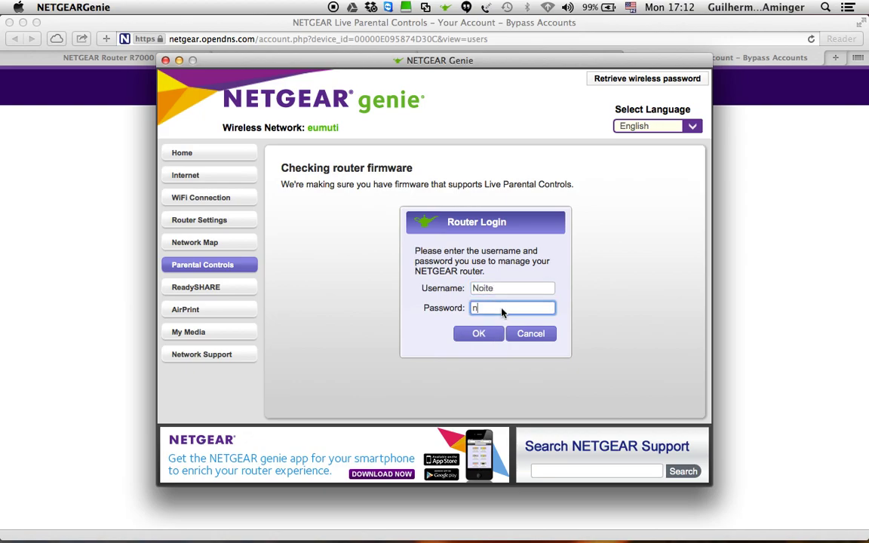
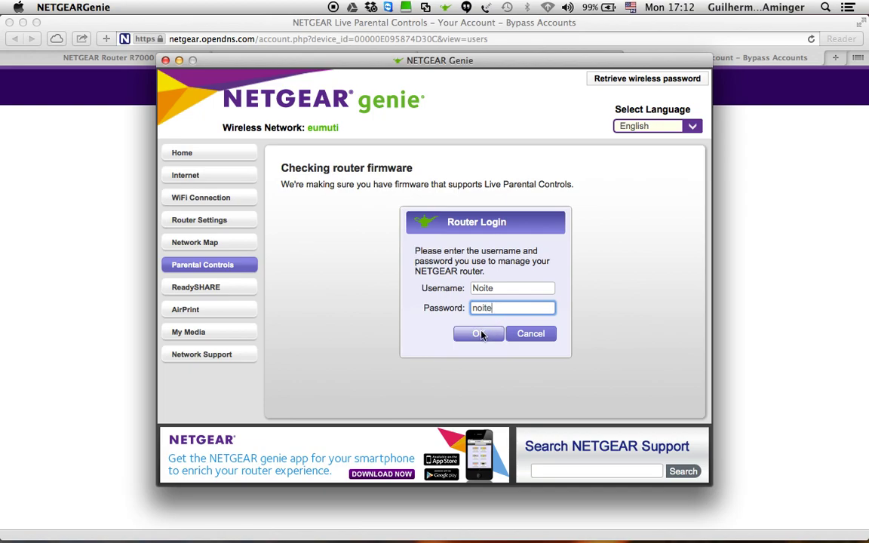
click(479, 334)
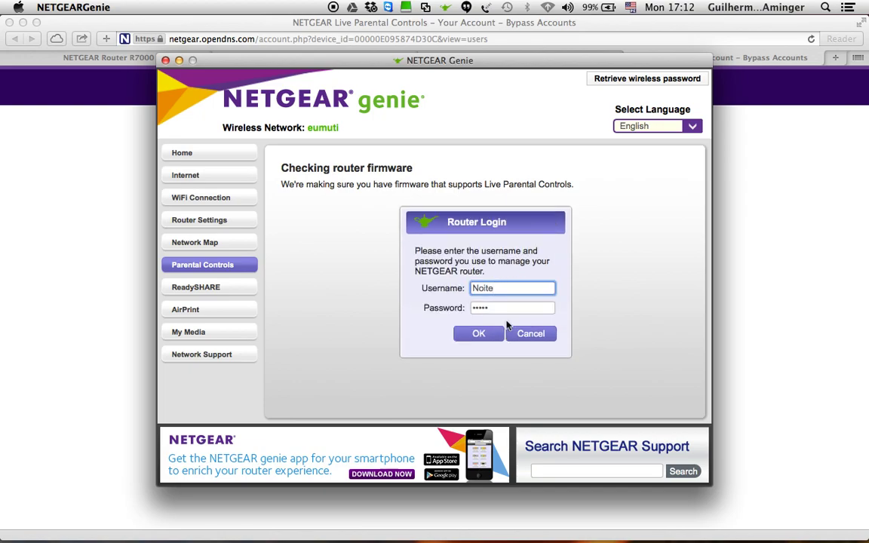
- Retry the router login with the Sempre account's username and password
key(BackSpace)
key(BackSpace)
key(BackSpace)
key(BackSpace)
key(BackSpace)
text(Se)
text(mpre)
key(Tab)
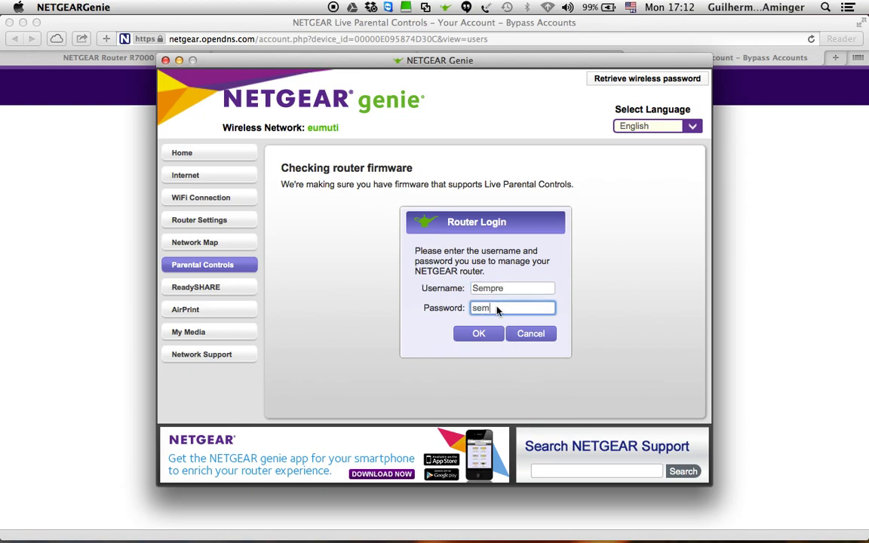
click(479, 335)
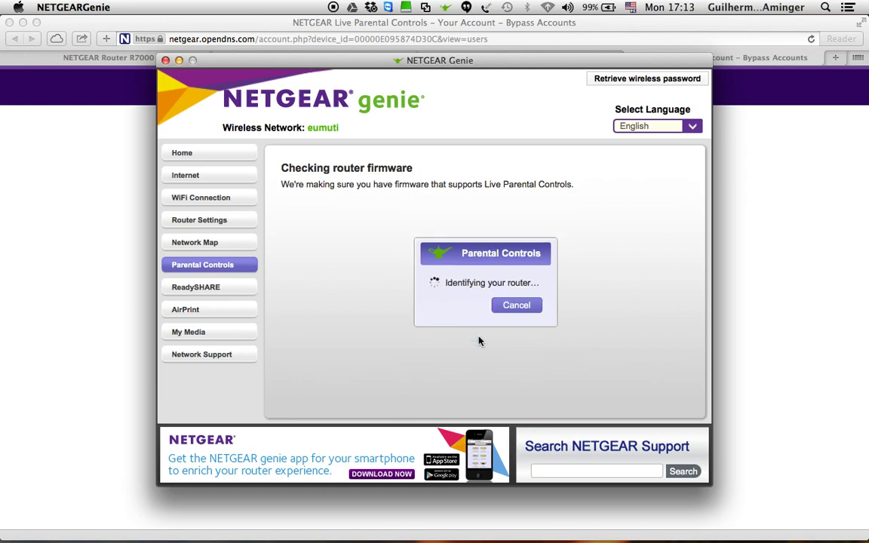
- Log in to the router as admin with the router password
key(BackSpace)
key(BackSpace)
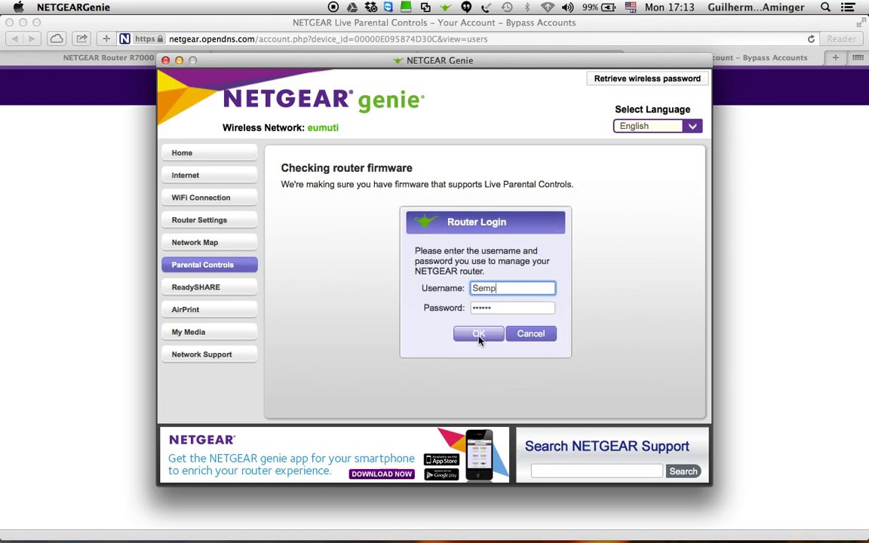
key(BackSpace)
key(BackSpace)
key(BackSpace)
key(BackSpace)
key(Tab)
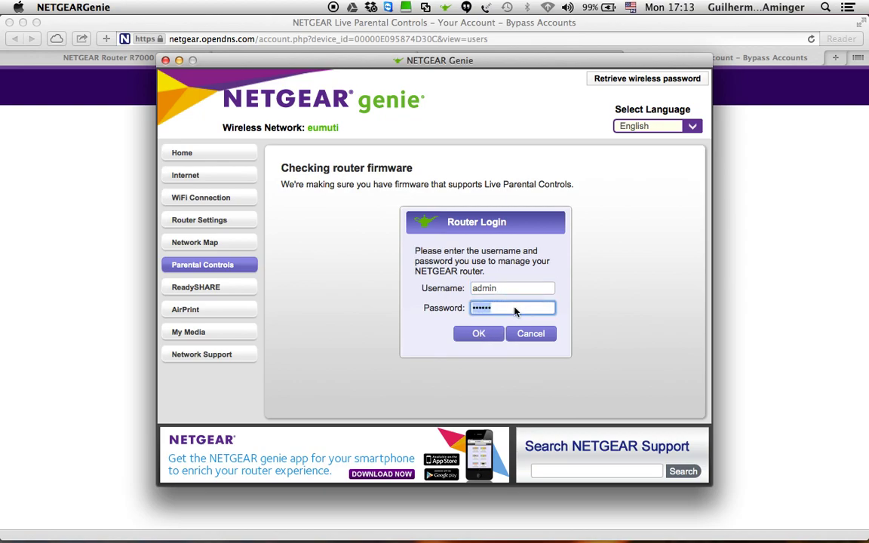
click(488, 334)
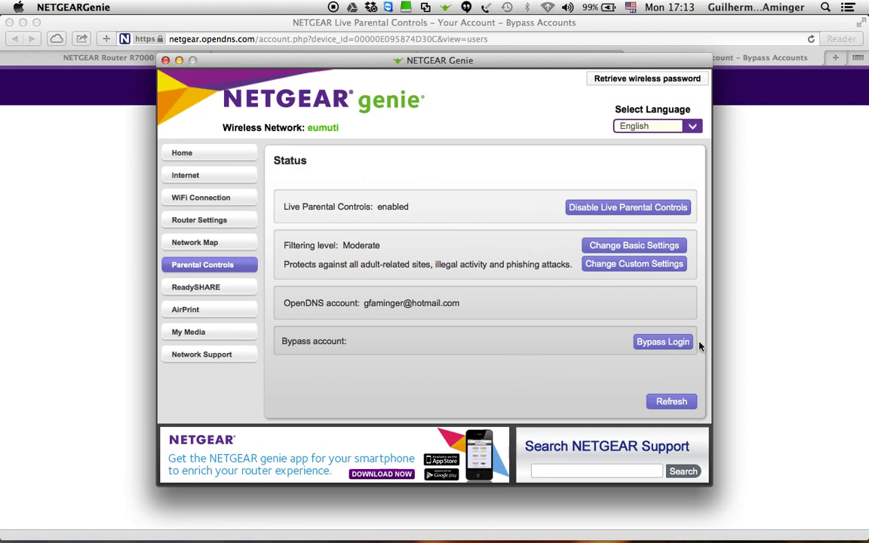
- Choose Noite from the Bypass Login list and sign in with its password
click(658, 346)
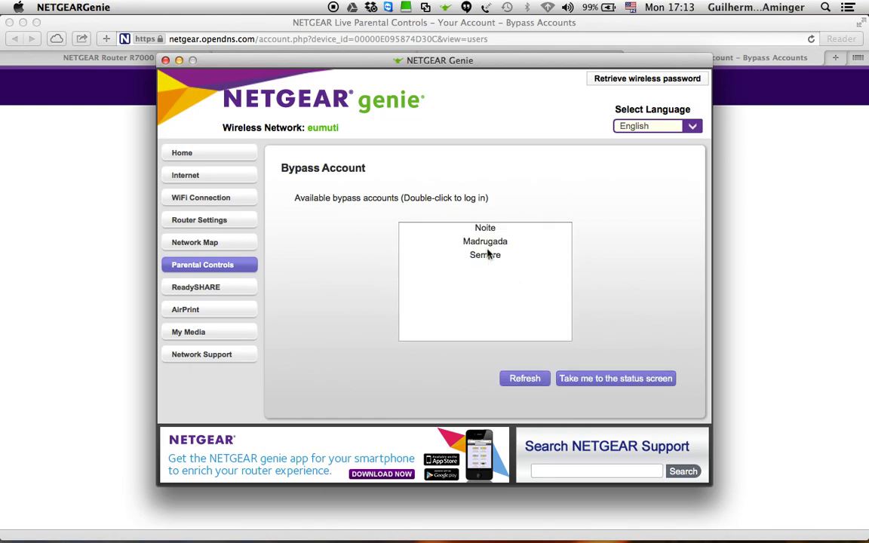
double_click(489, 230)
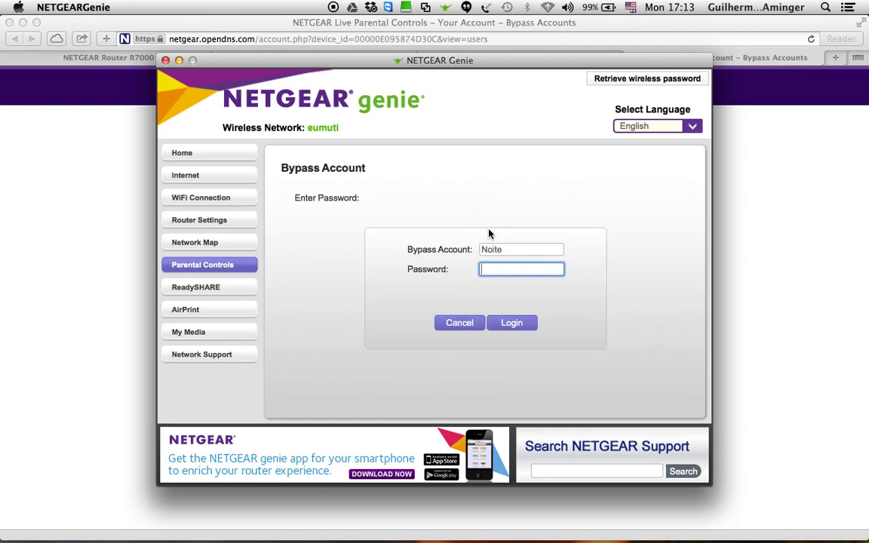
text(•••••)
click(518, 324)
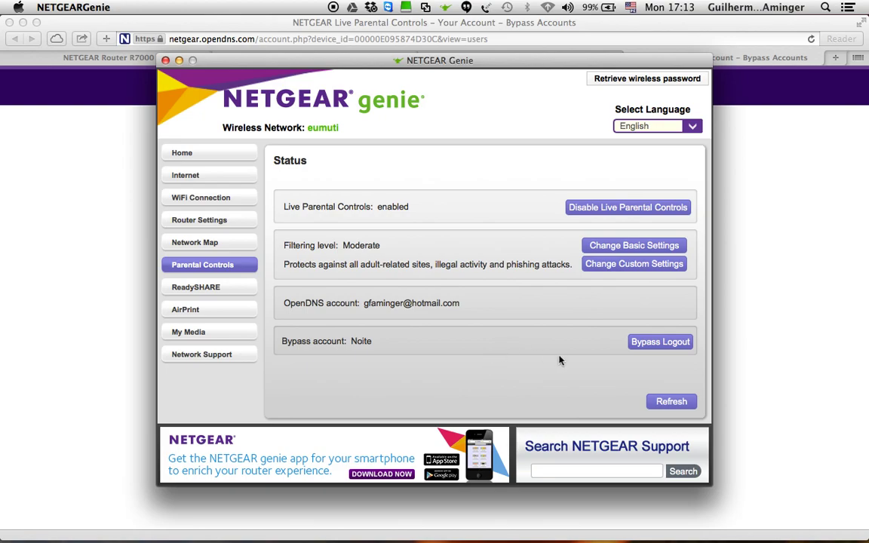
- Log out the Noite bypass session and pick Madrugada from the bypass account list
click(640, 346)
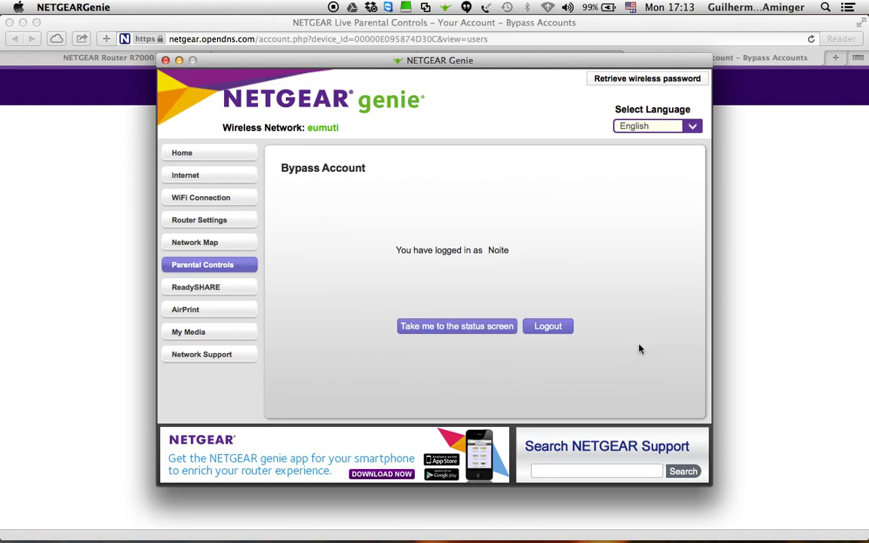
click(549, 327)
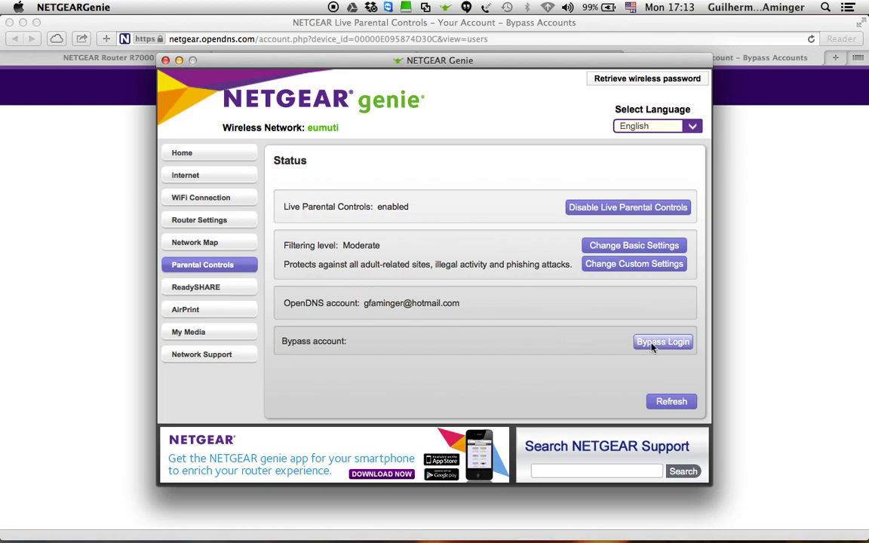
click(653, 343)
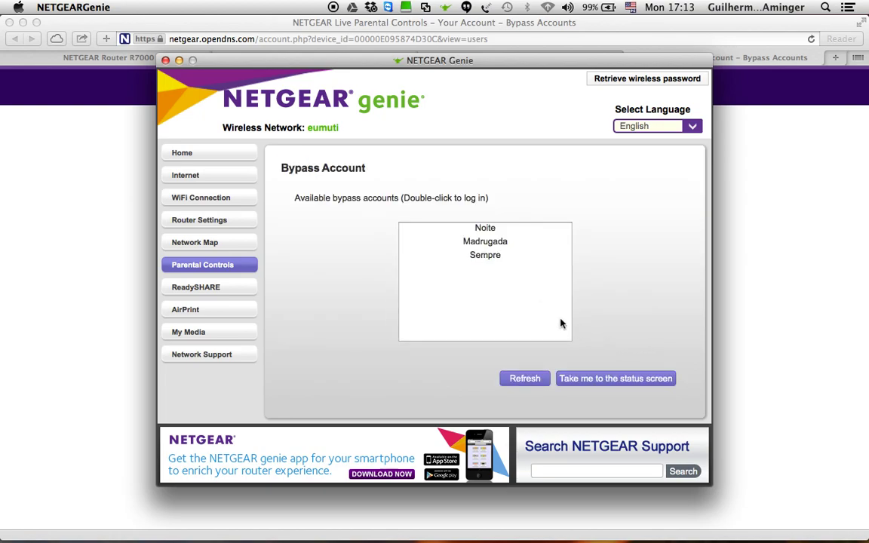
double_click(495, 242)
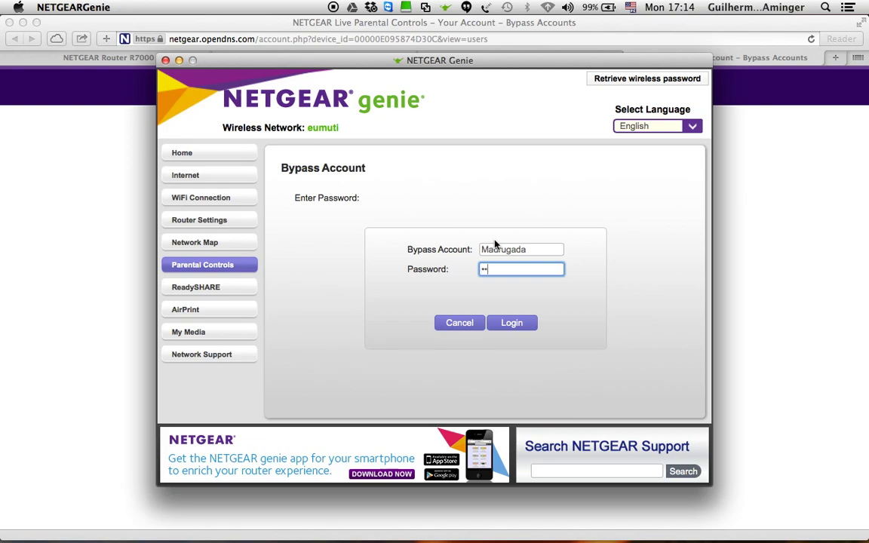
- Log in as Madrugada with its password, then log that bypass account out
text(a)
click(520, 328)
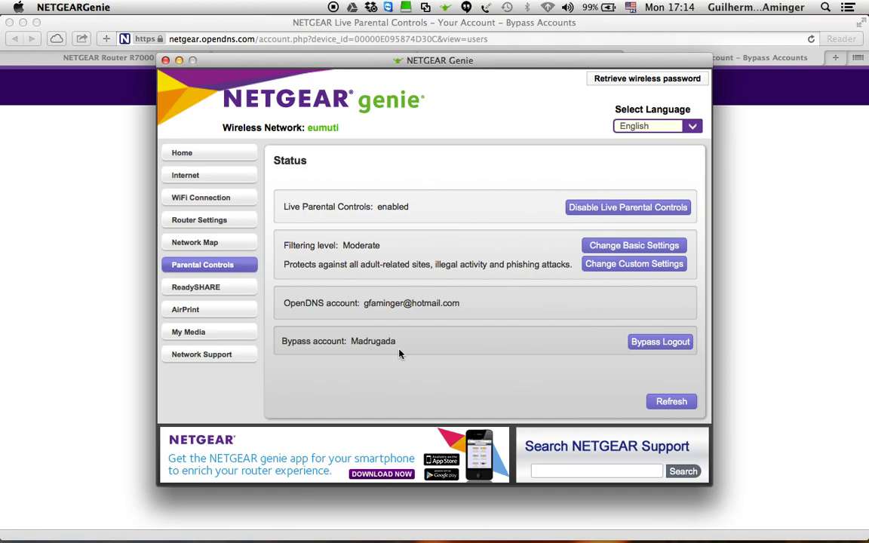
click(651, 343)
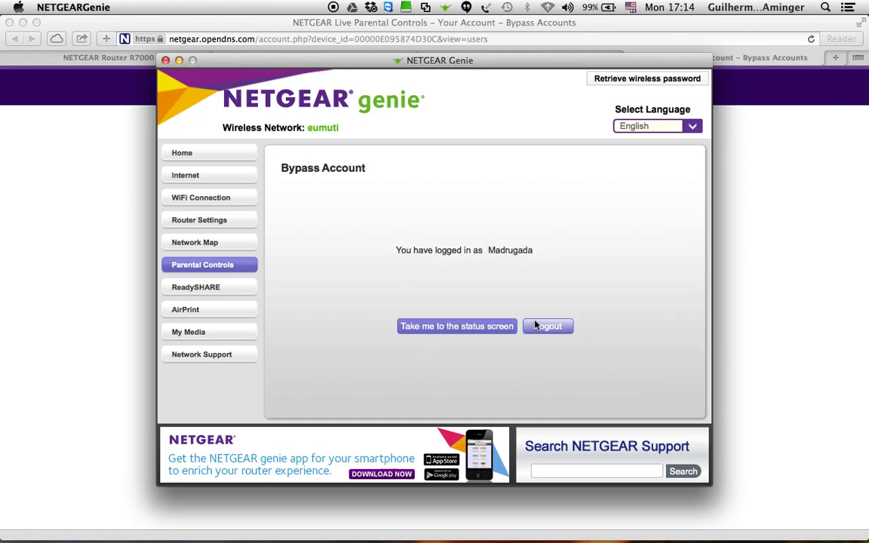
click(548, 326)
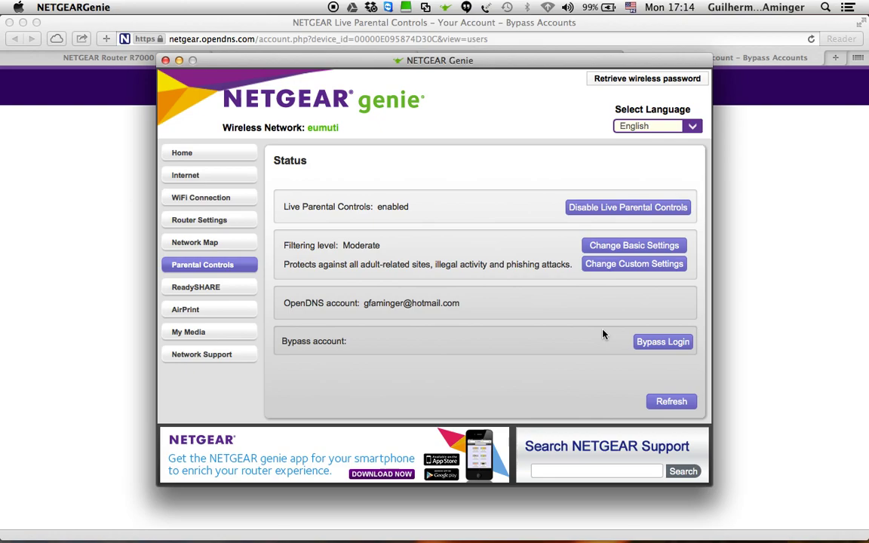
- Pick Sempre from the bypass list, sign in with its password, then log it out
click(663, 343)
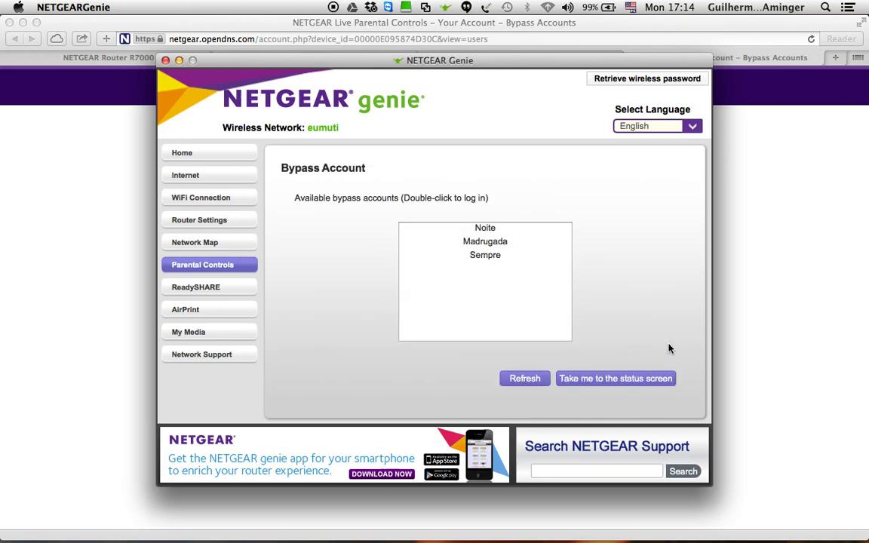
double_click(487, 258)
text(•••)
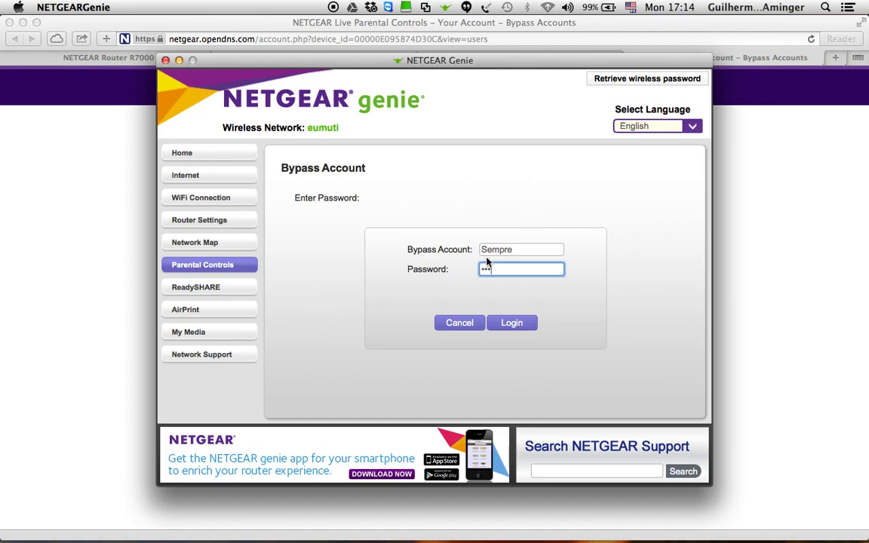
click(510, 326)
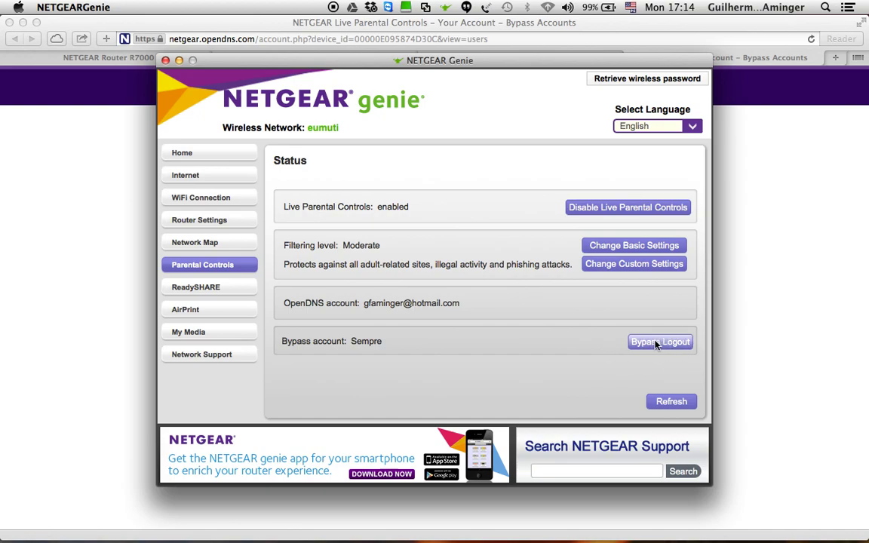
click(602, 210)
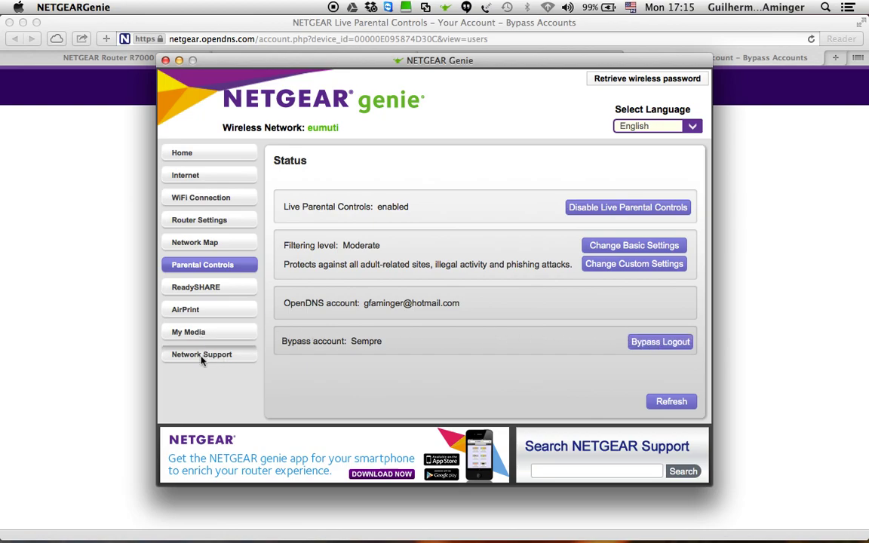
click(646, 344)
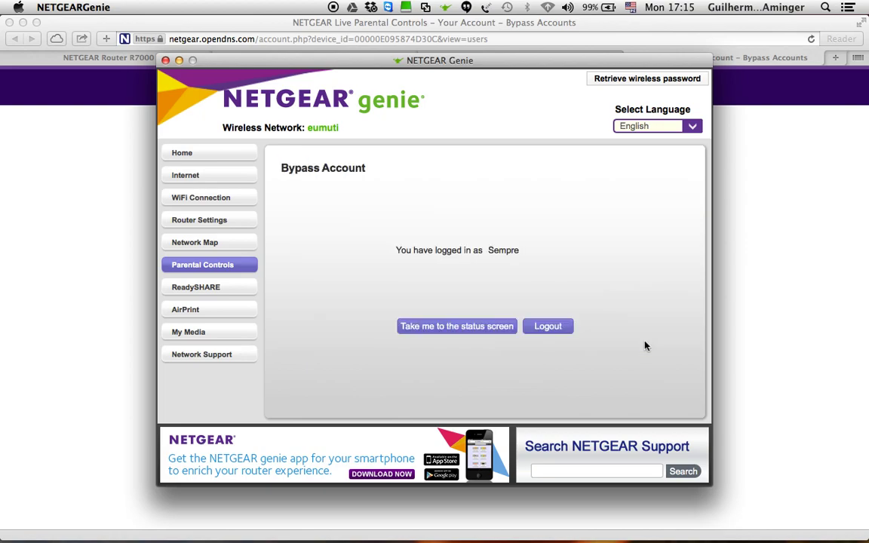
click(548, 329)
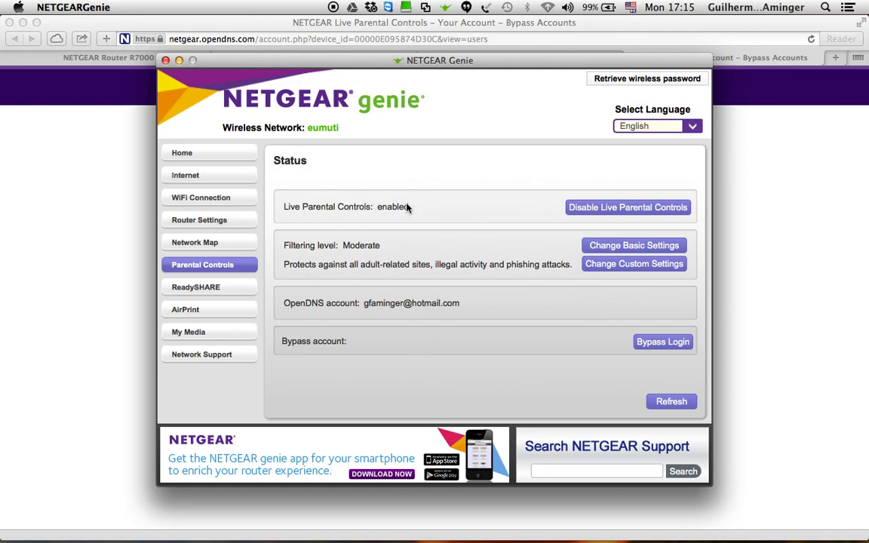
- Open the network device map, page forward to the last page and back, then return Home
click(215, 156)
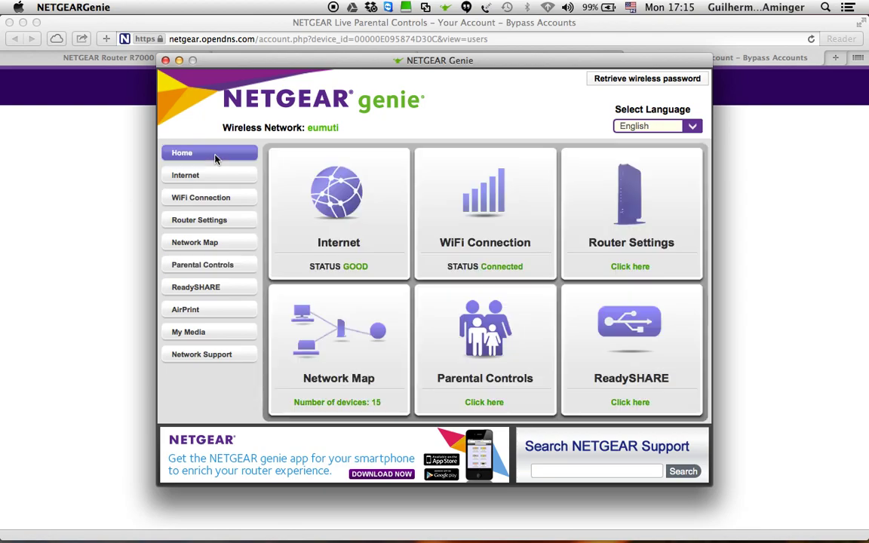
click(362, 340)
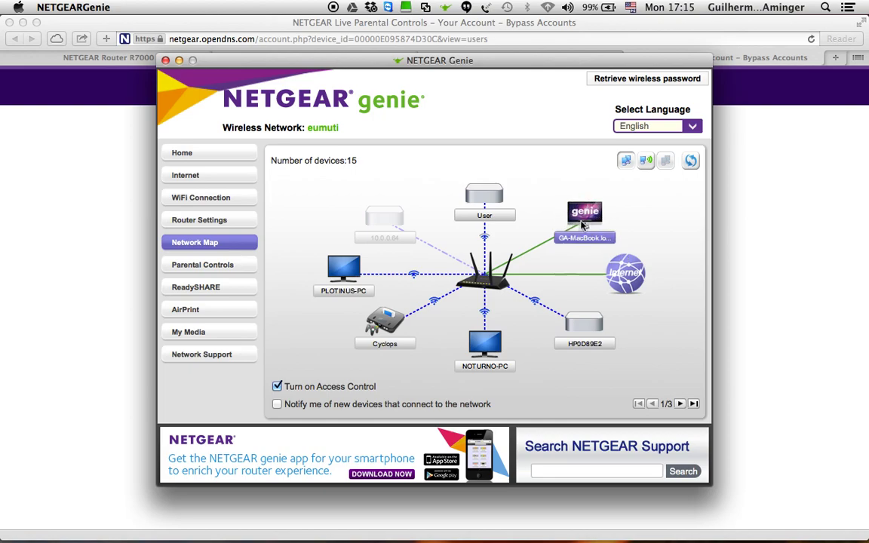
click(681, 405)
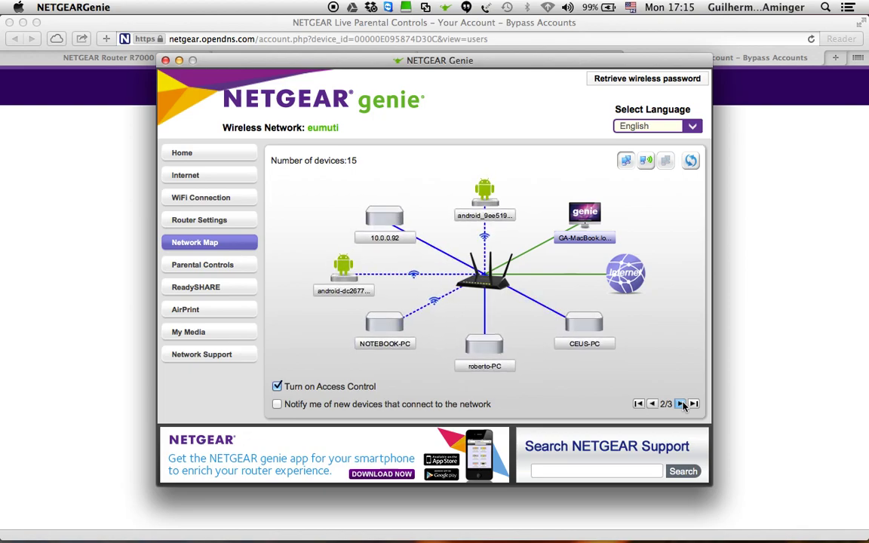
click(682, 405)
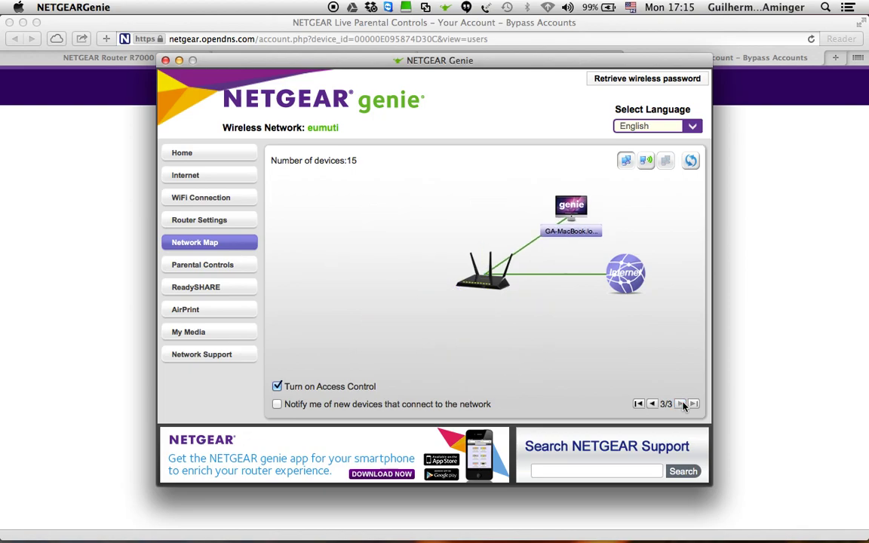
click(653, 405)
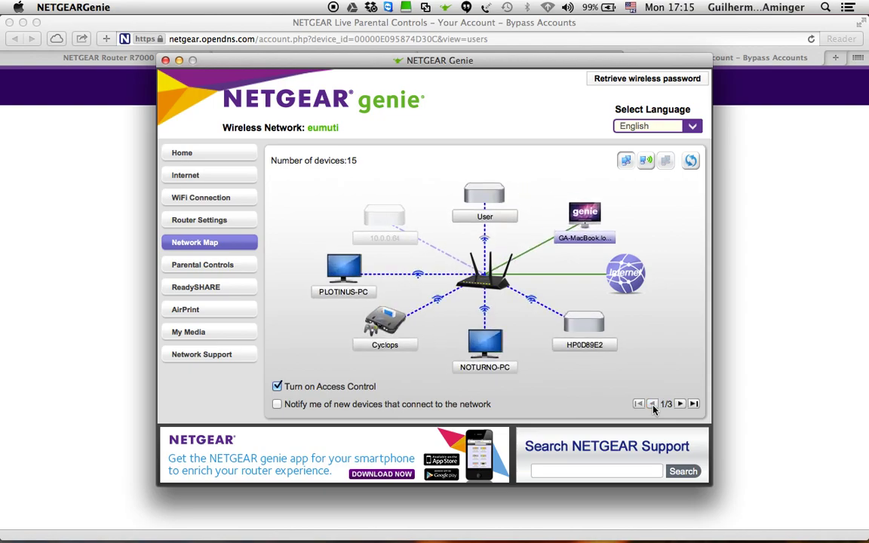
click(191, 156)
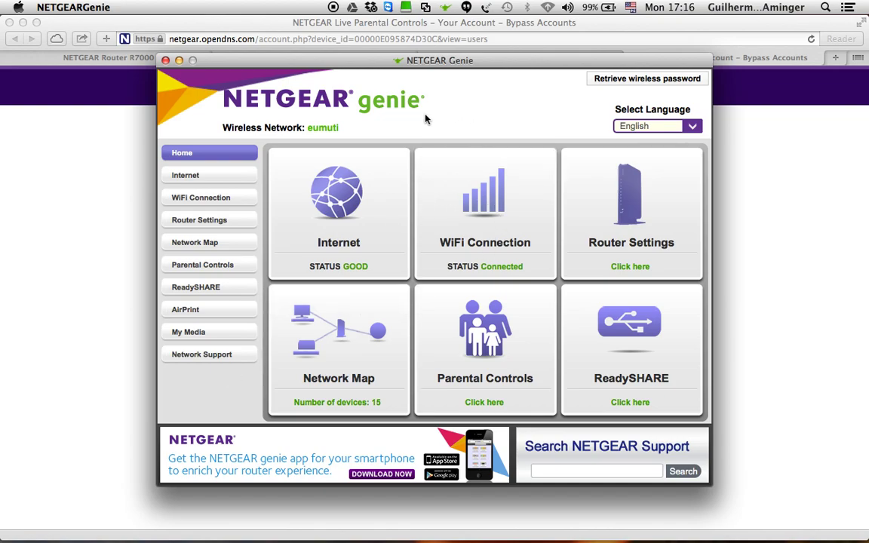
- Choose Quit NETGEARGenie from the app menu and confirm OK in the Exit dialog
click(56, 9)
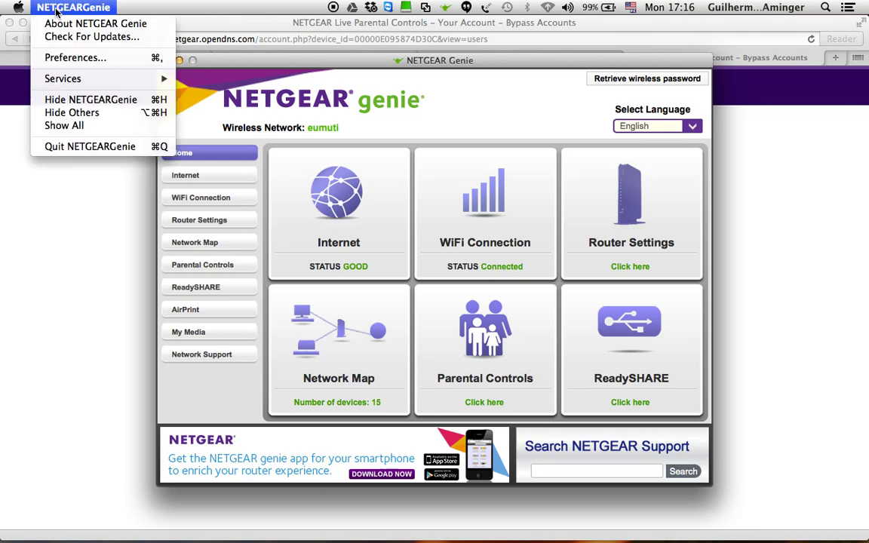
click(91, 146)
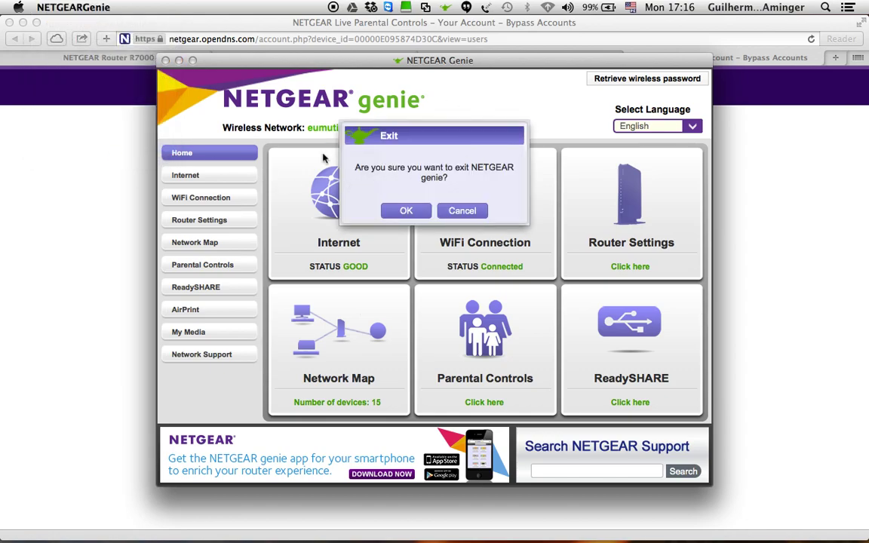
click(402, 212)
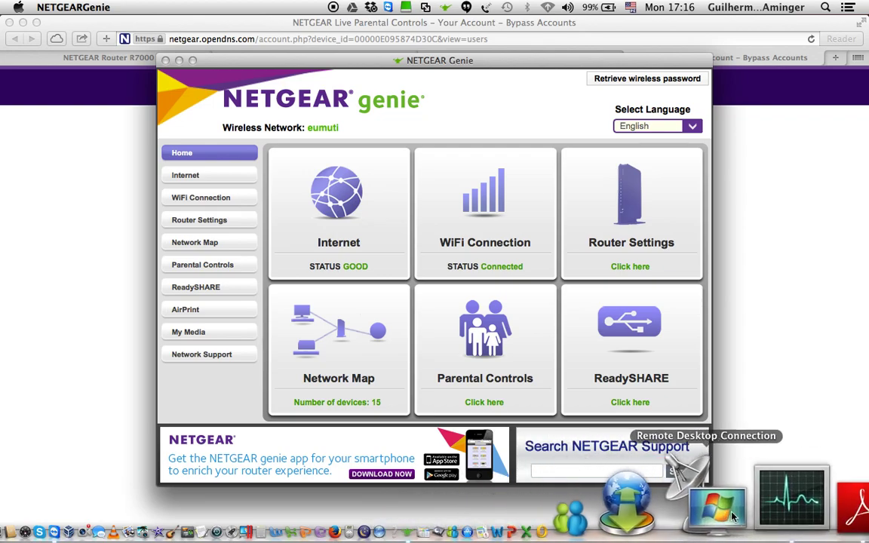
- Force-quit the Not Responding NETGEARGenie, checking Activity Monitor, then minimize Activity Monitor
click(743, 502)
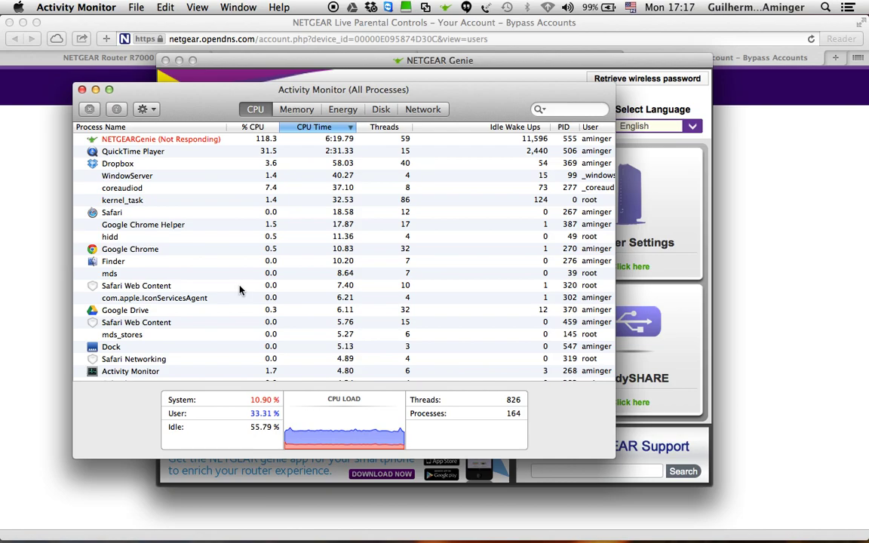
key(super+alt+Escape)
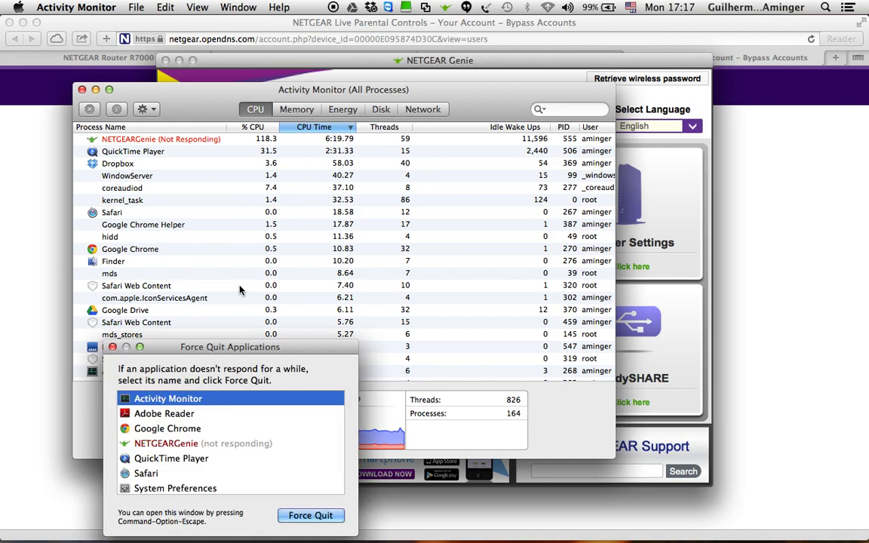
click(187, 445)
click(304, 517)
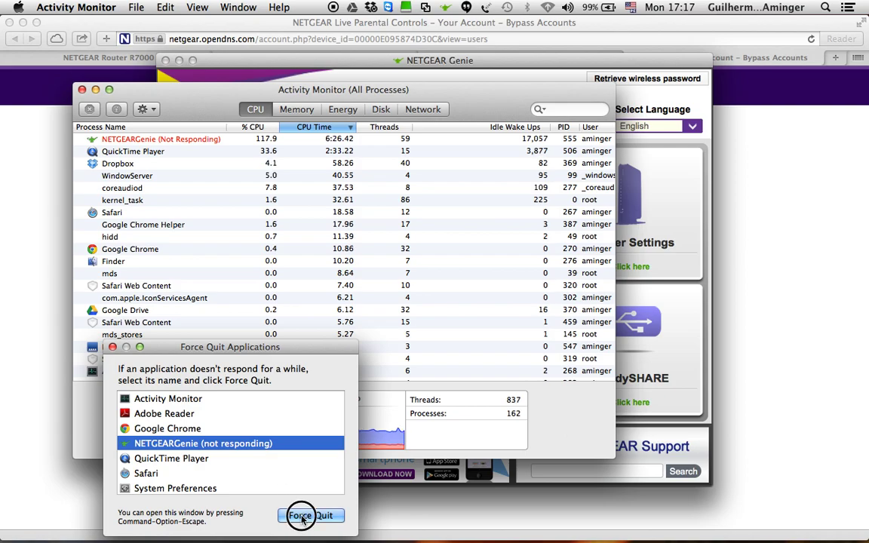
click(322, 419)
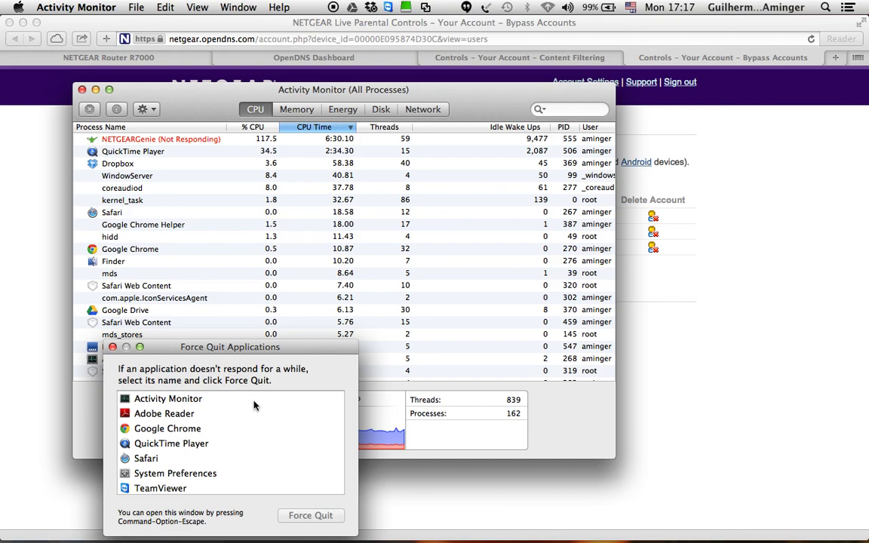
click(113, 348)
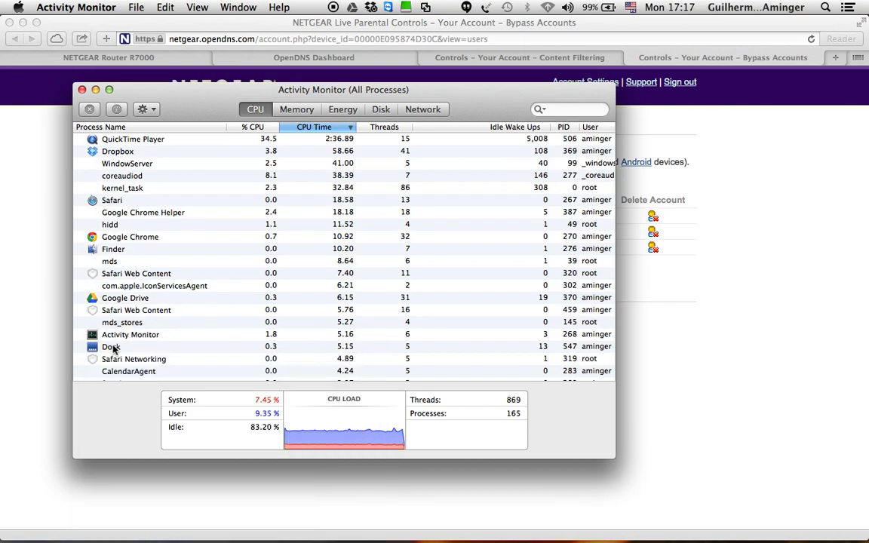
click(96, 89)
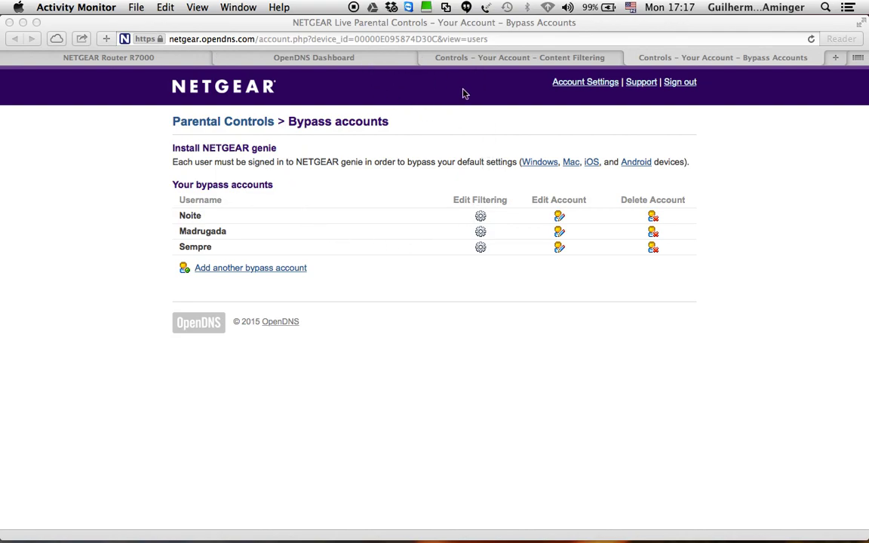
mouse_move(421, 540)
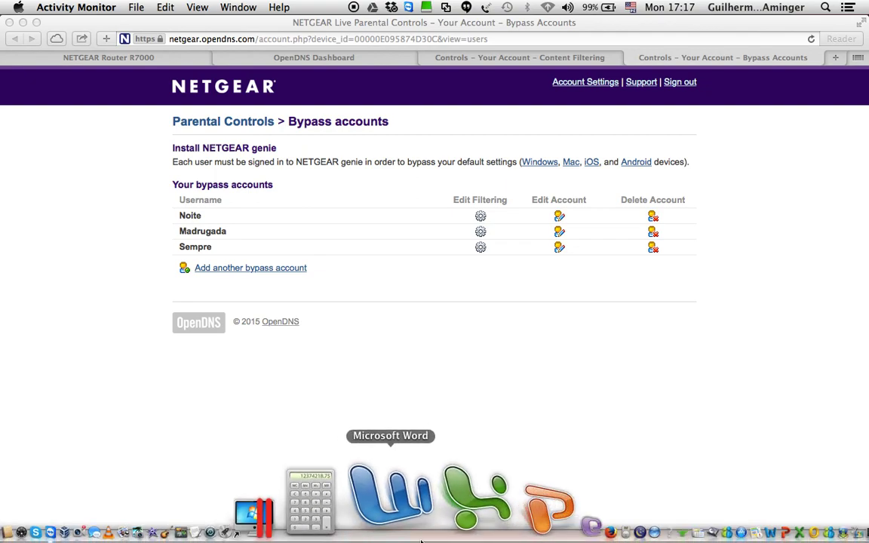
- Relaunch NETGEAR Genie, disable then re-enable Live Parental Controls, and close the window
click(540, 503)
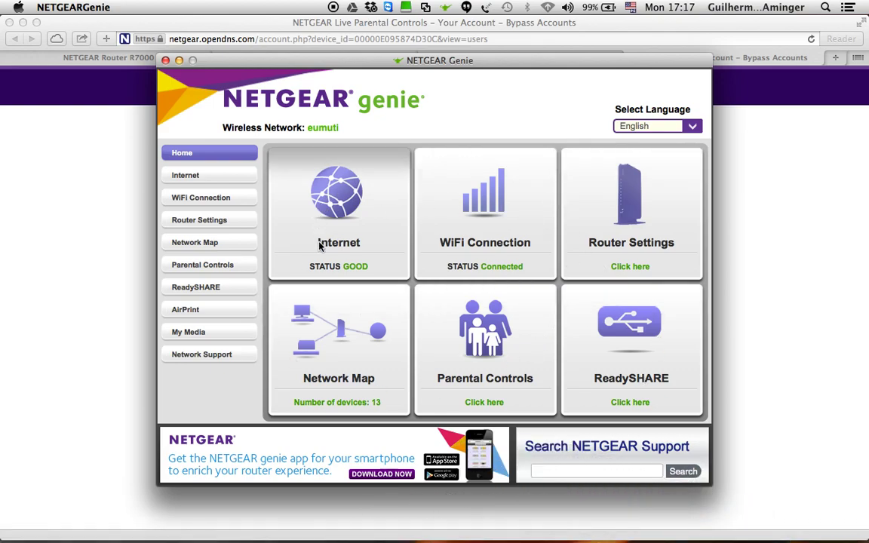
click(486, 356)
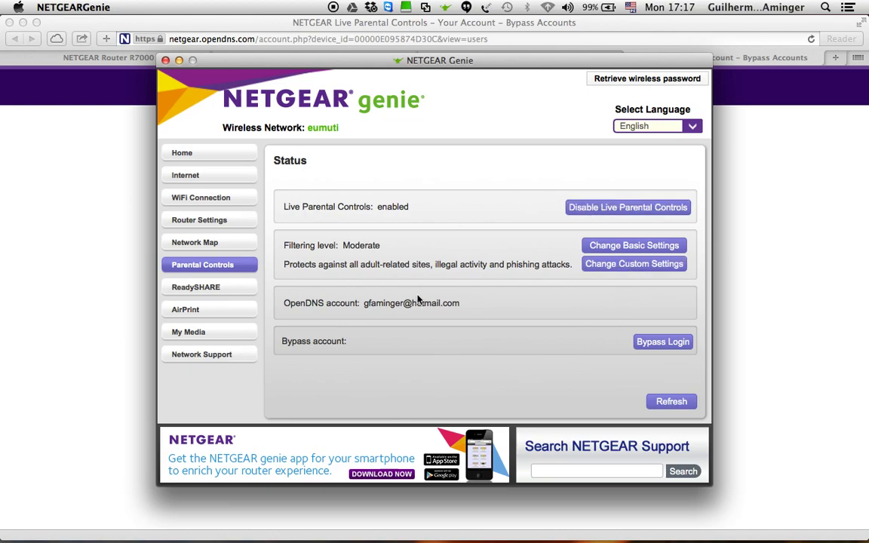
click(656, 214)
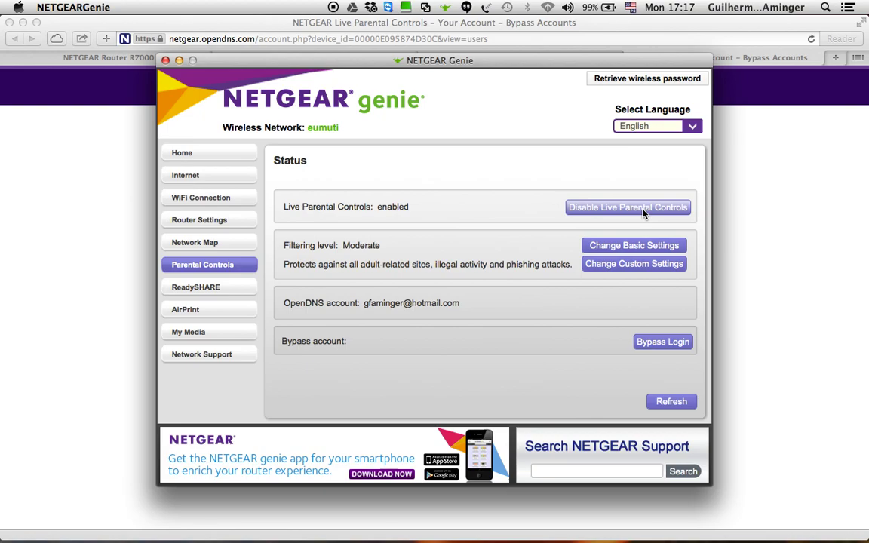
click(600, 209)
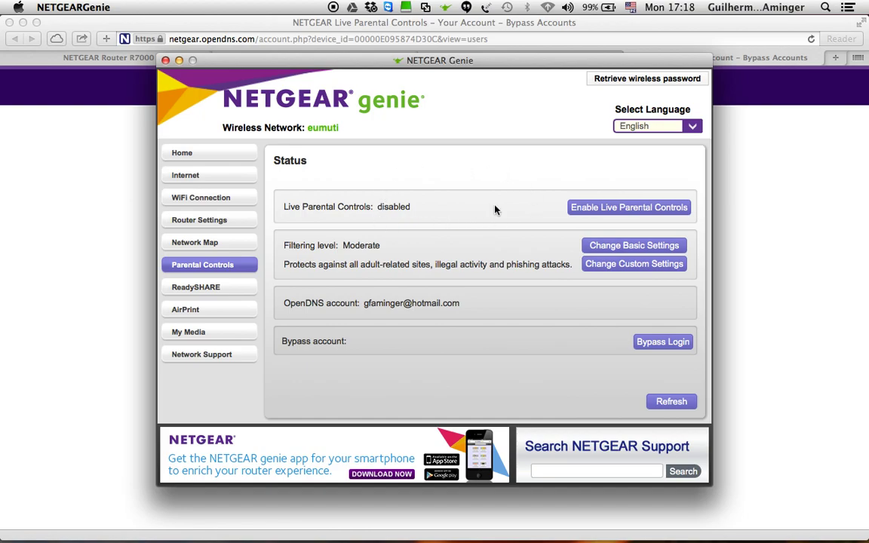
click(587, 208)
click(165, 60)
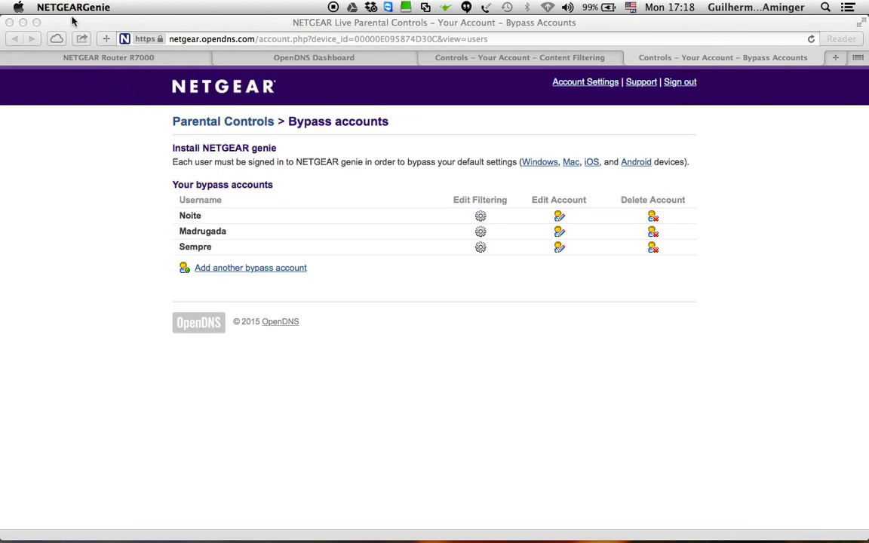
click(56, 8)
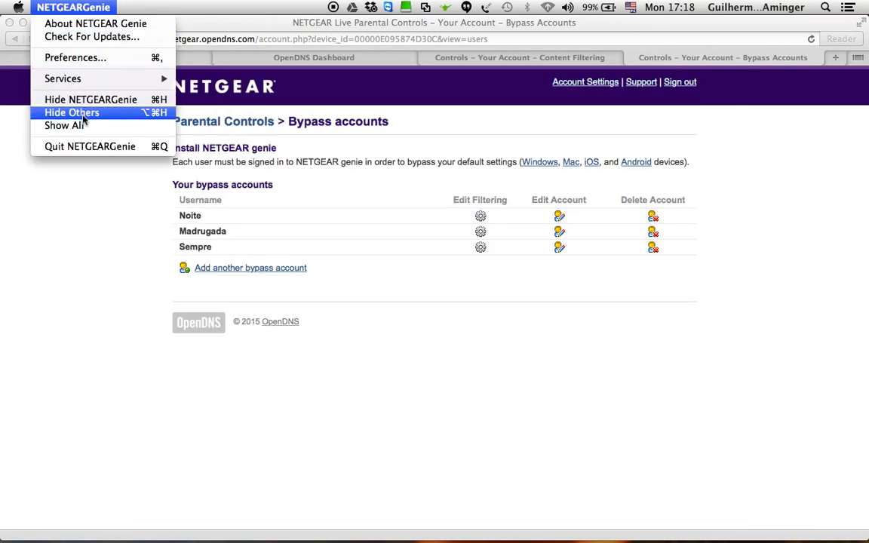
click(89, 147)
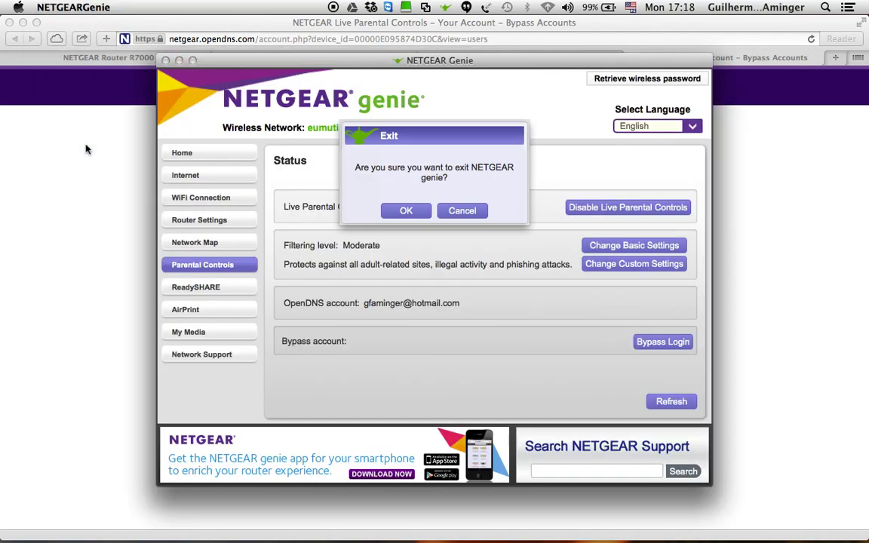
click(407, 211)
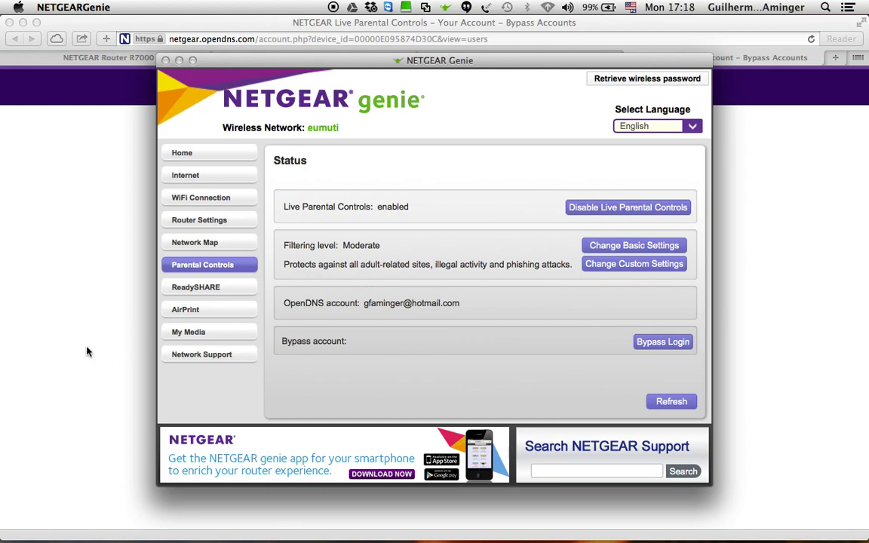
- Force-quit the unresponsive NETGEARGenie via Force Quit Applications, then close that window
key(super+alt+Escape)
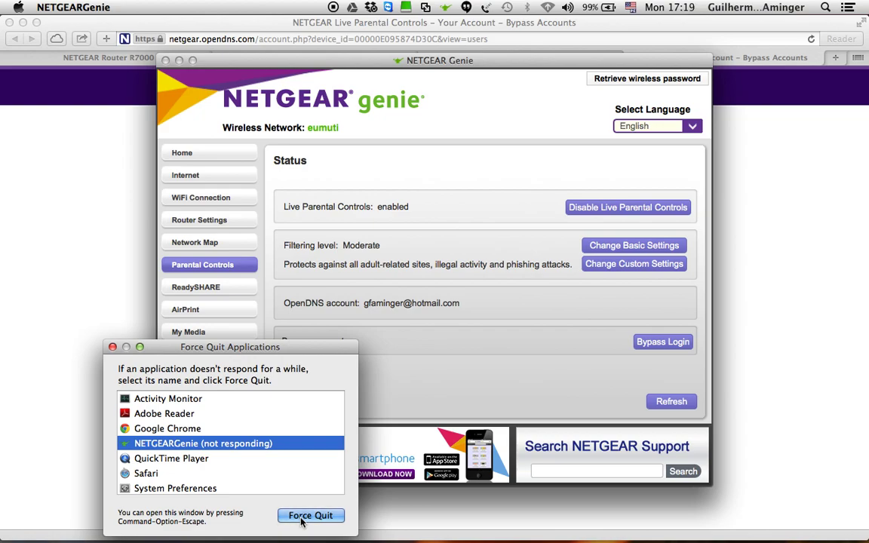
click(301, 517)
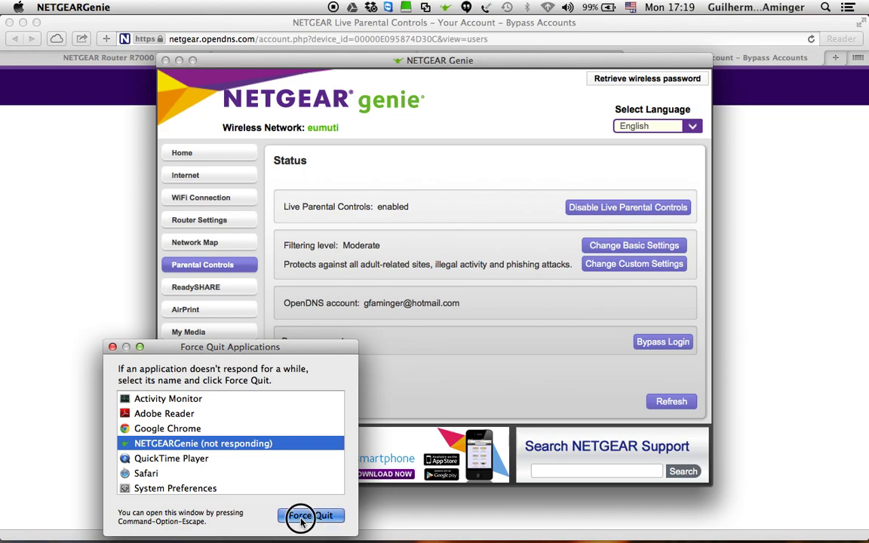
click(317, 418)
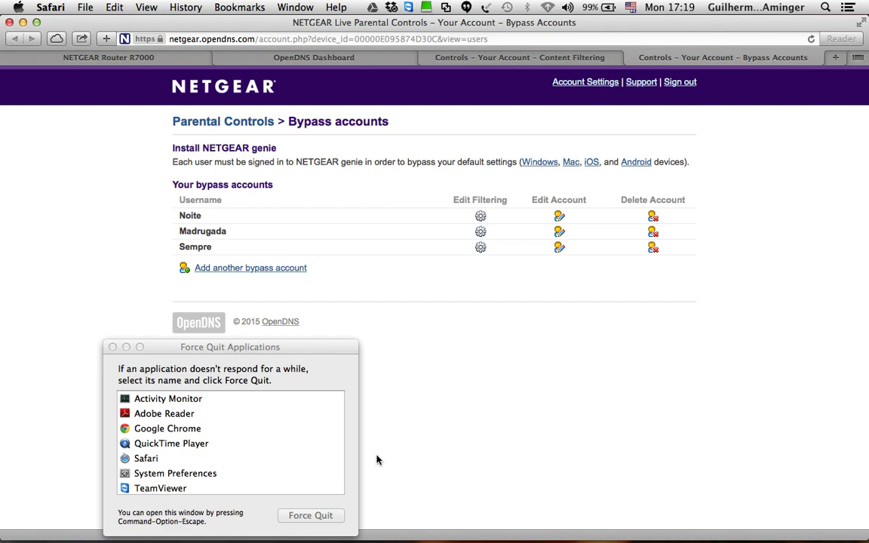
click(113, 347)
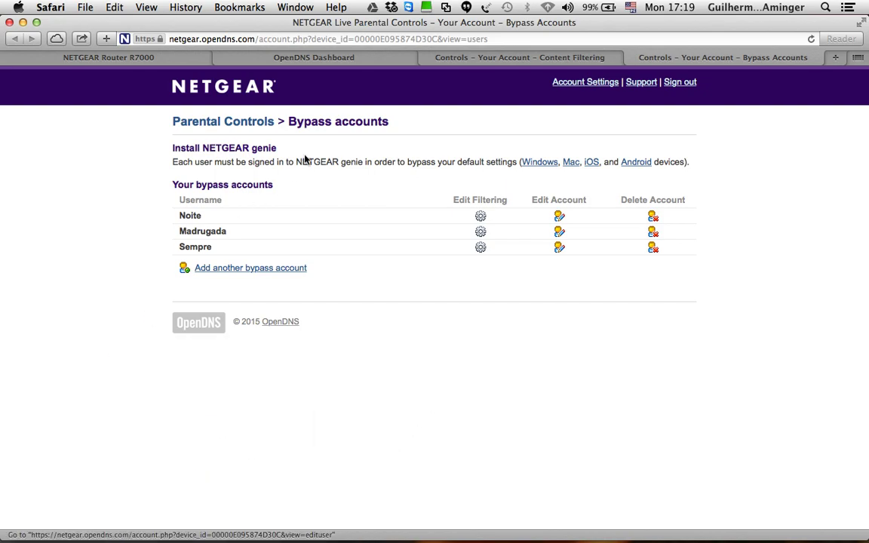